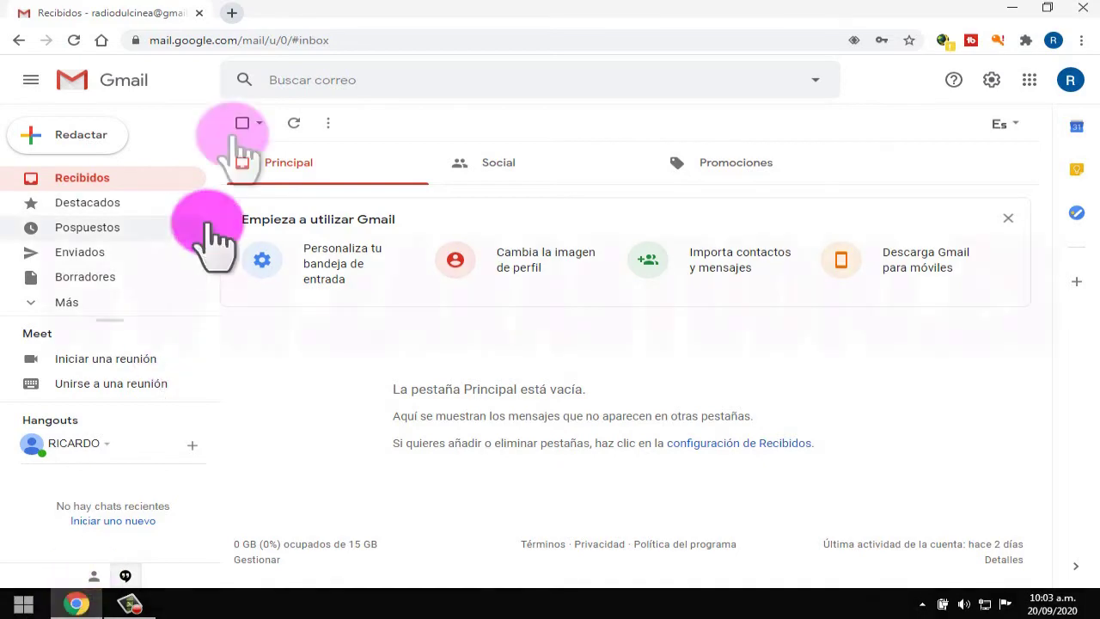
pyautogui.click(228, 13)
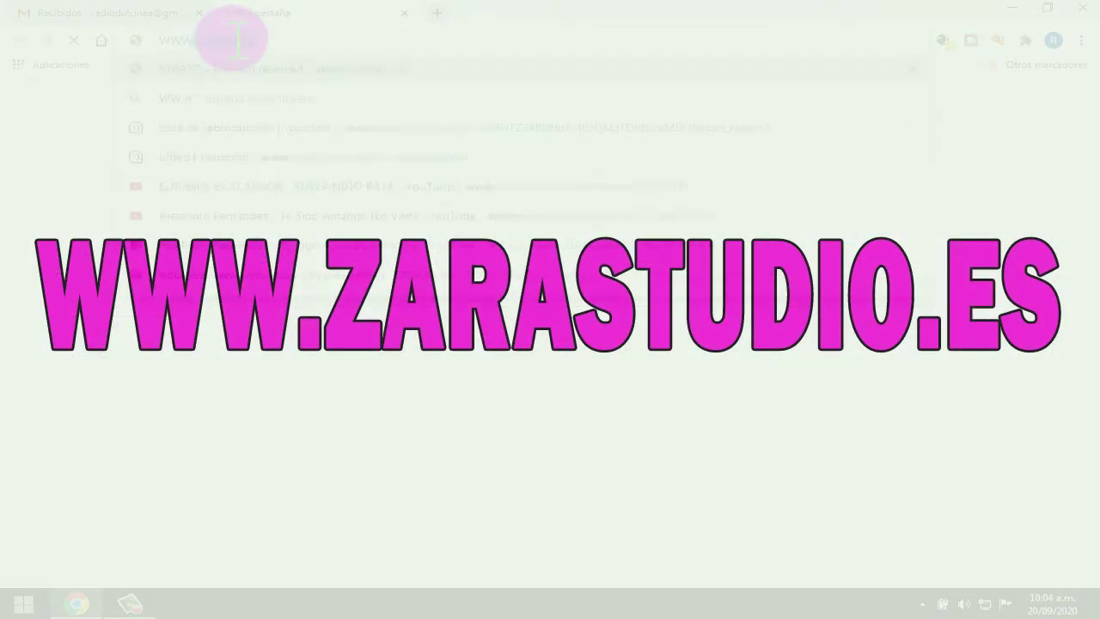
pyautogui.write('WWW.ZARASTUDIO.ES')
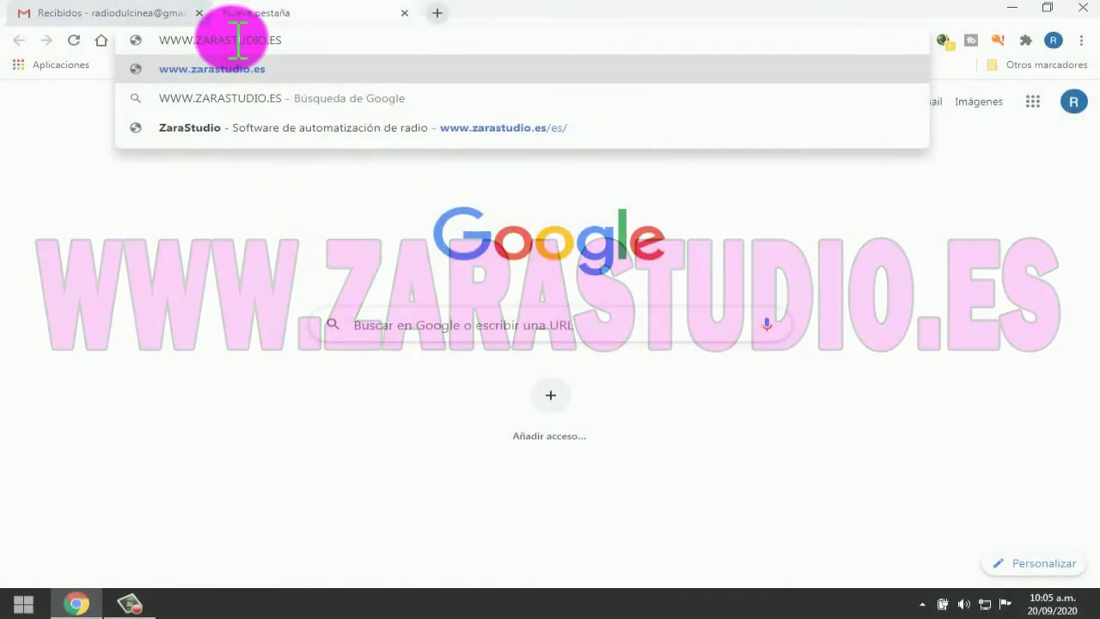
pyautogui.press('Return')
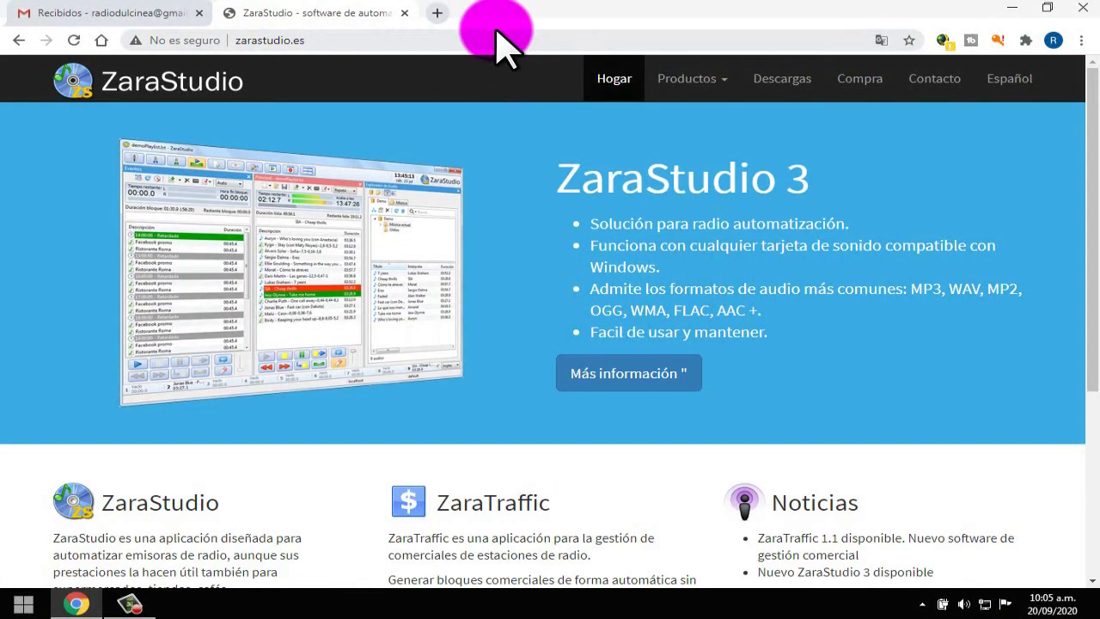
pyautogui.click(764, 77)
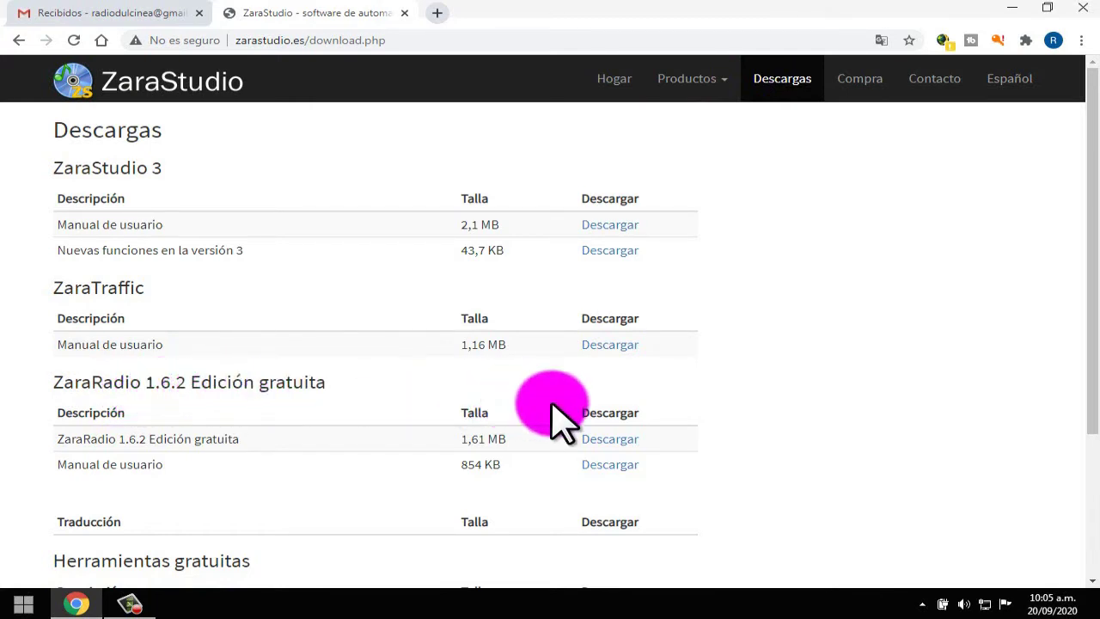
pyautogui.click(592, 437)
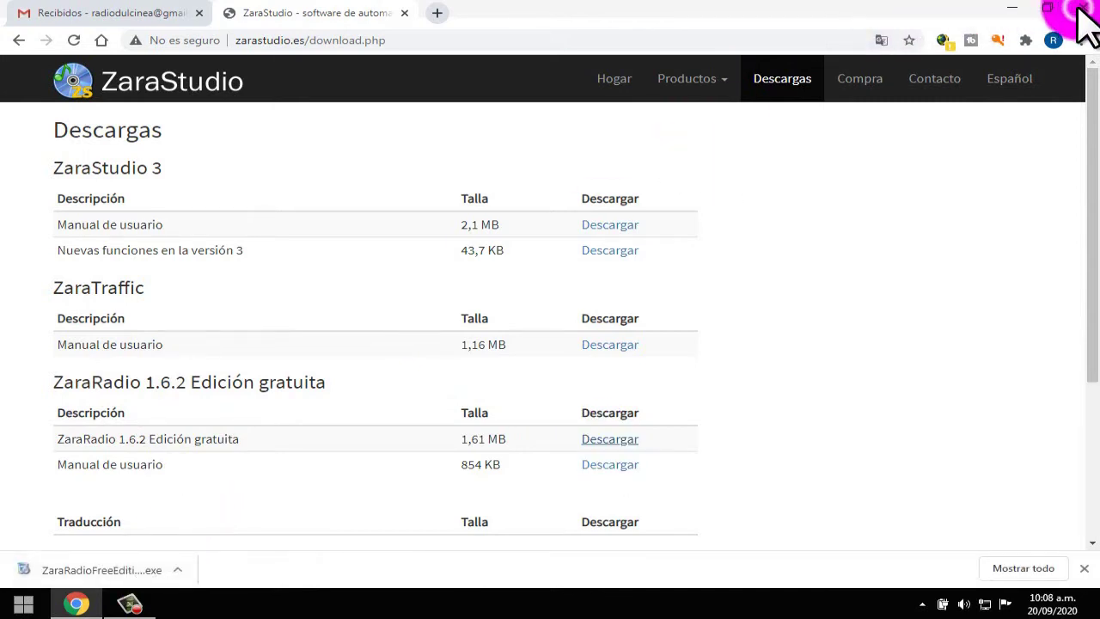
# - Close the browser, run ZaraRadioFreeEdition from the Descargas folder with Español as setup language, and close the folder window
pyautogui.click(1080, 12)
pyautogui.doubleClick(53, 35)
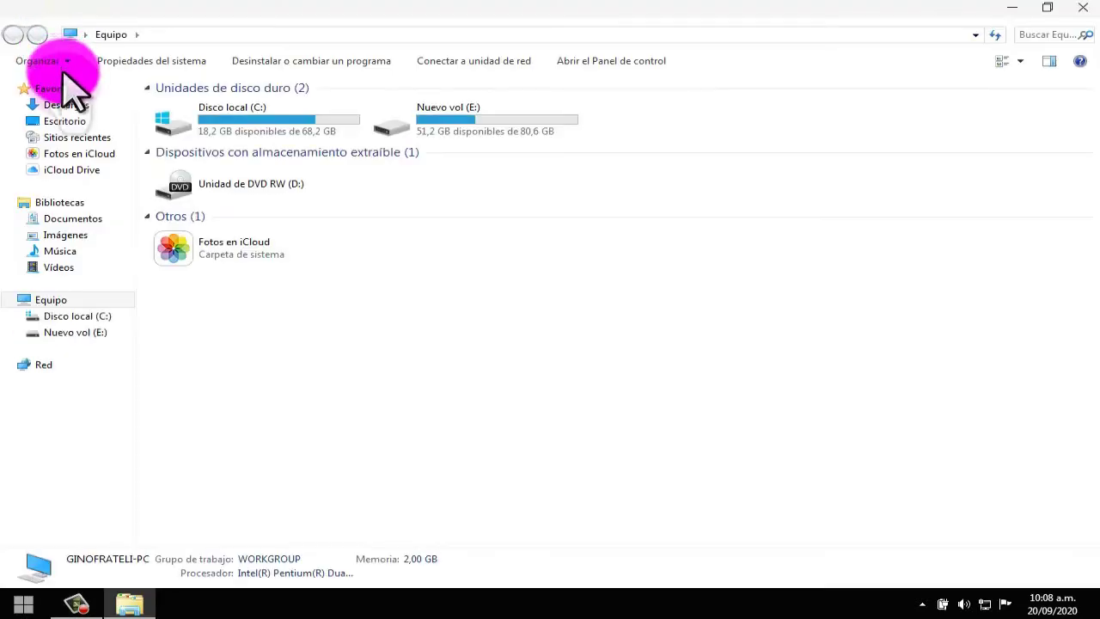
pyautogui.click(67, 105)
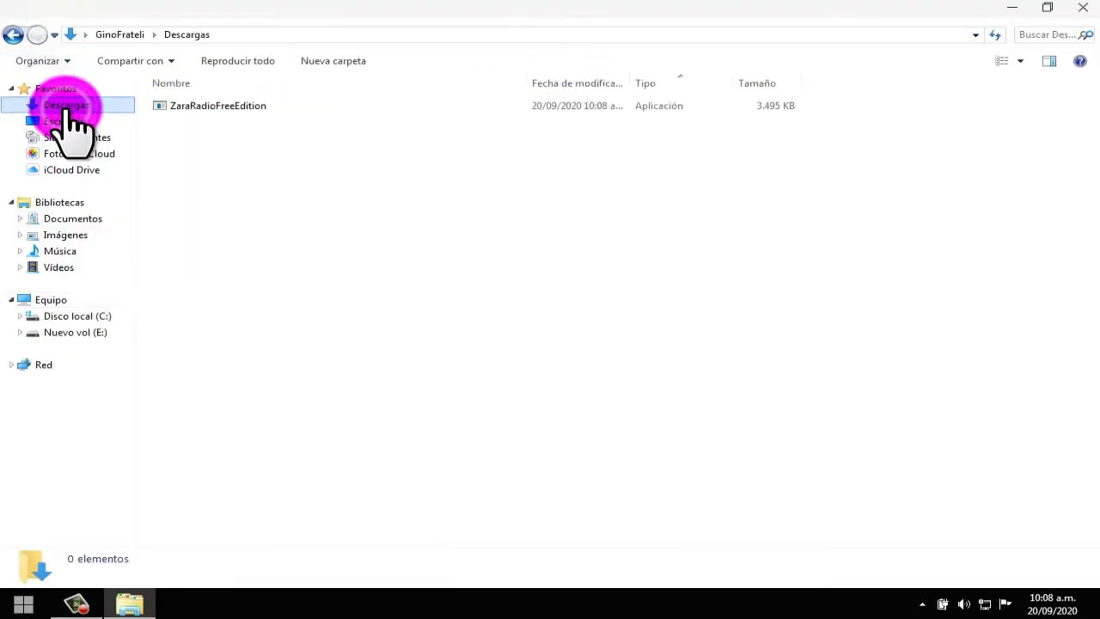
pyautogui.doubleClick(193, 129)
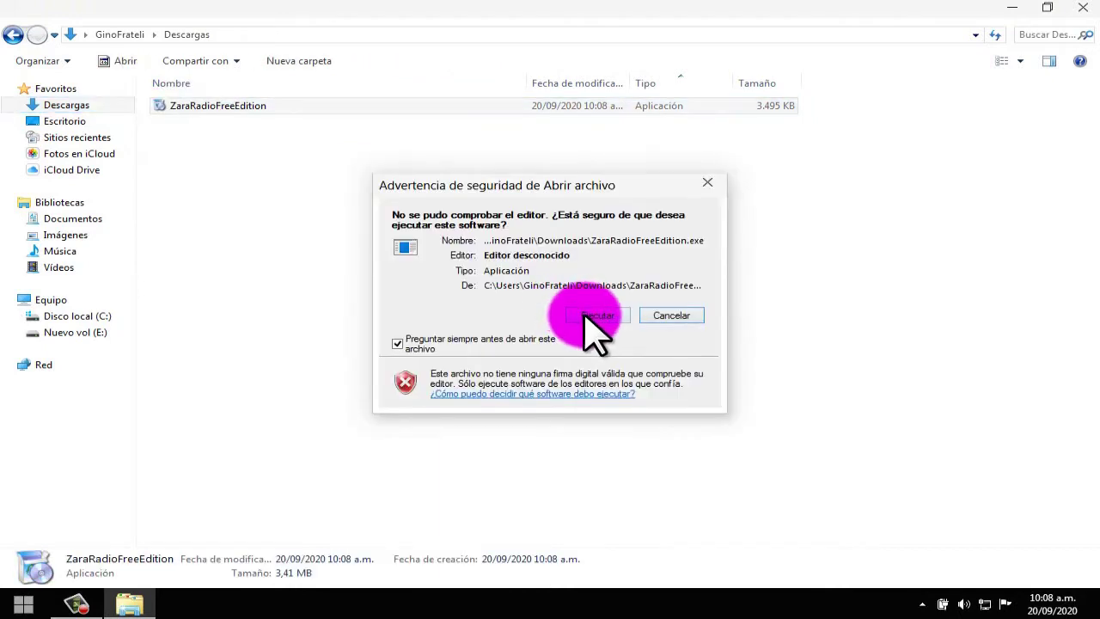
pyautogui.click(586, 315)
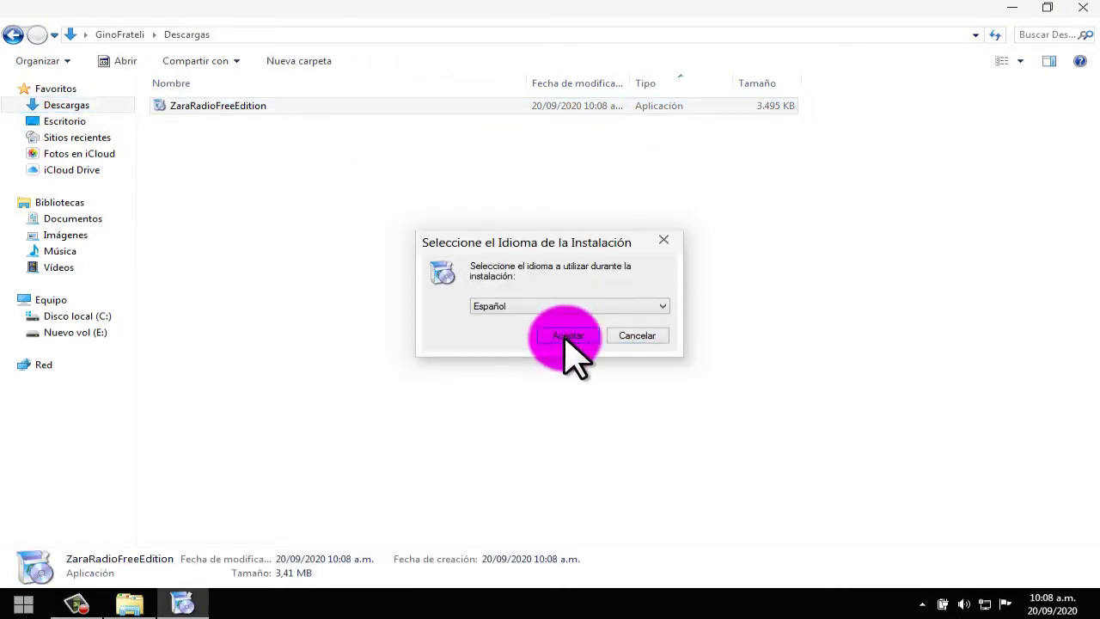
pyautogui.click(567, 335)
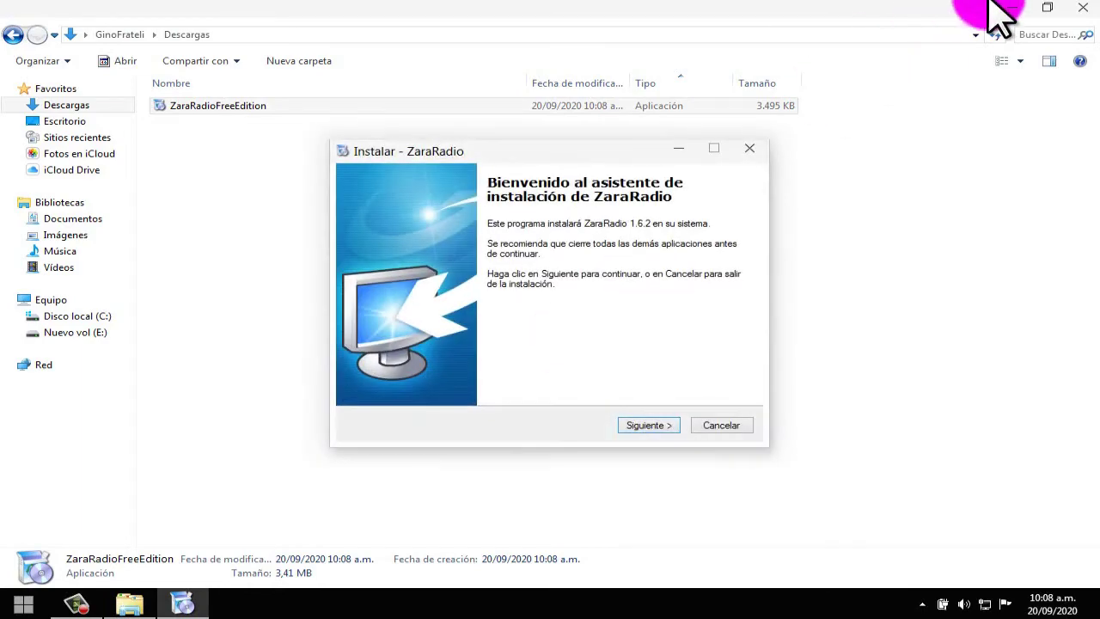
pyautogui.click(1075, 7)
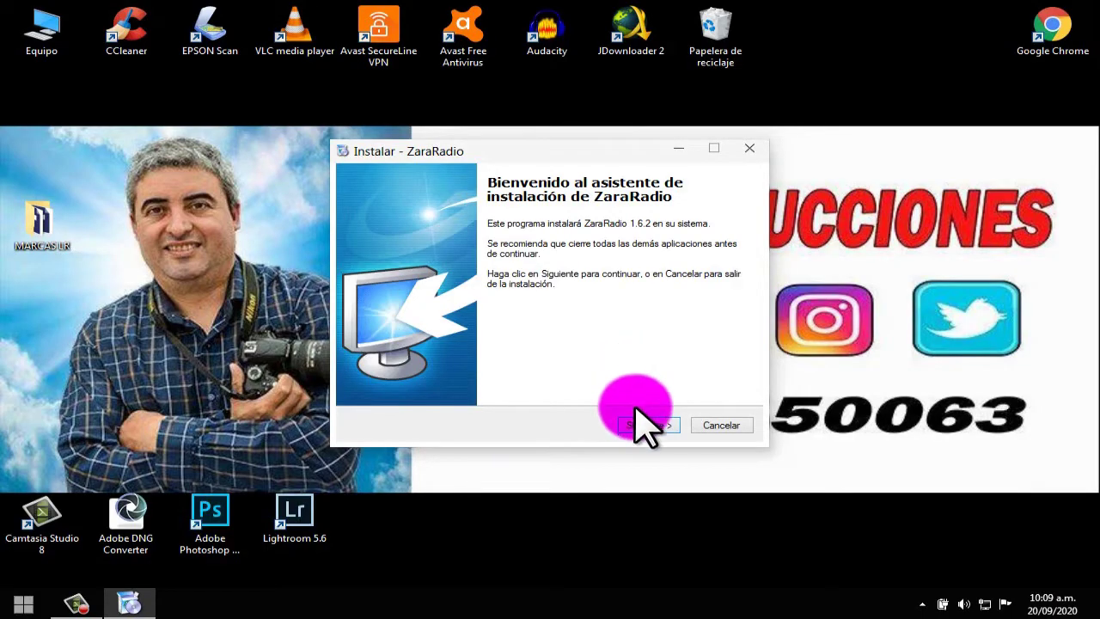
# - Accept the ZaraRadio licence agreement and keep the default destination and start menu folders
pyautogui.click(646, 424)
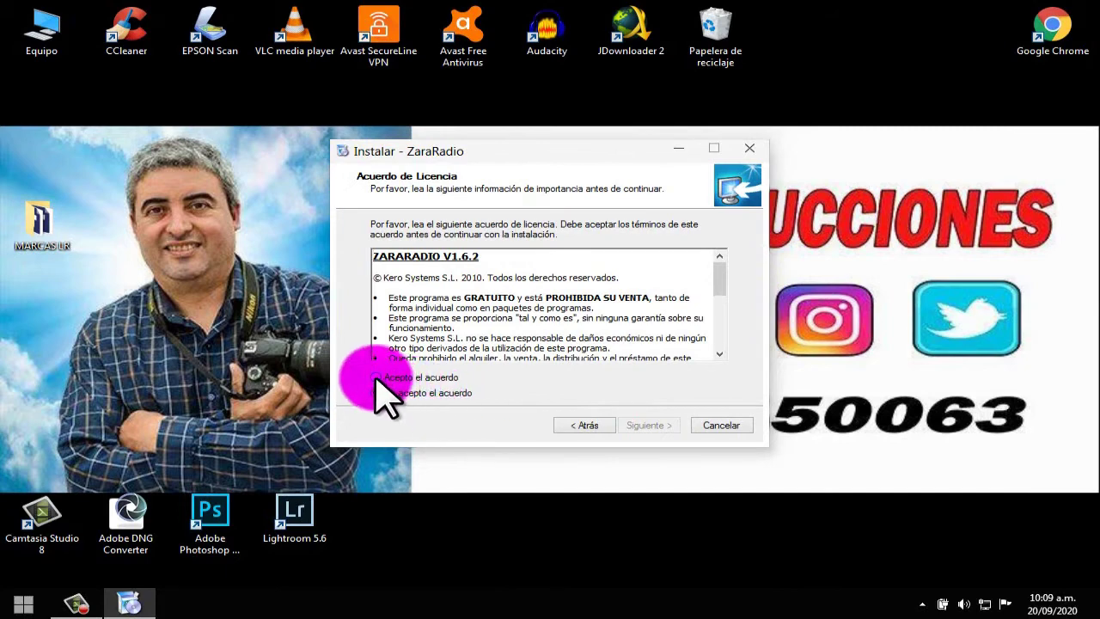
pyautogui.click(375, 378)
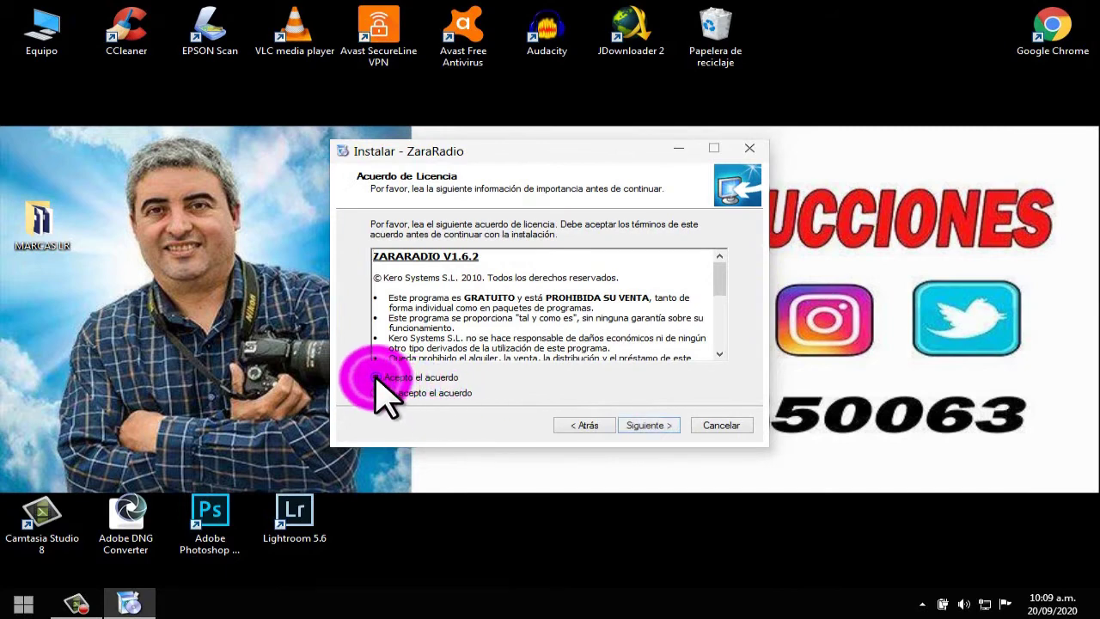
pyautogui.click(646, 425)
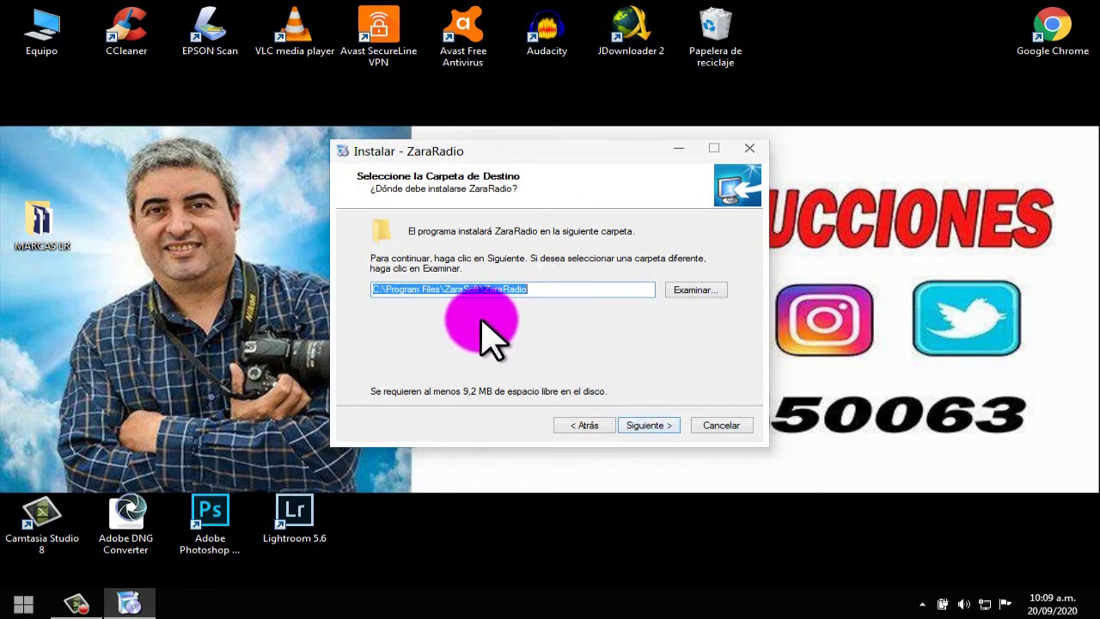
pyautogui.click(650, 426)
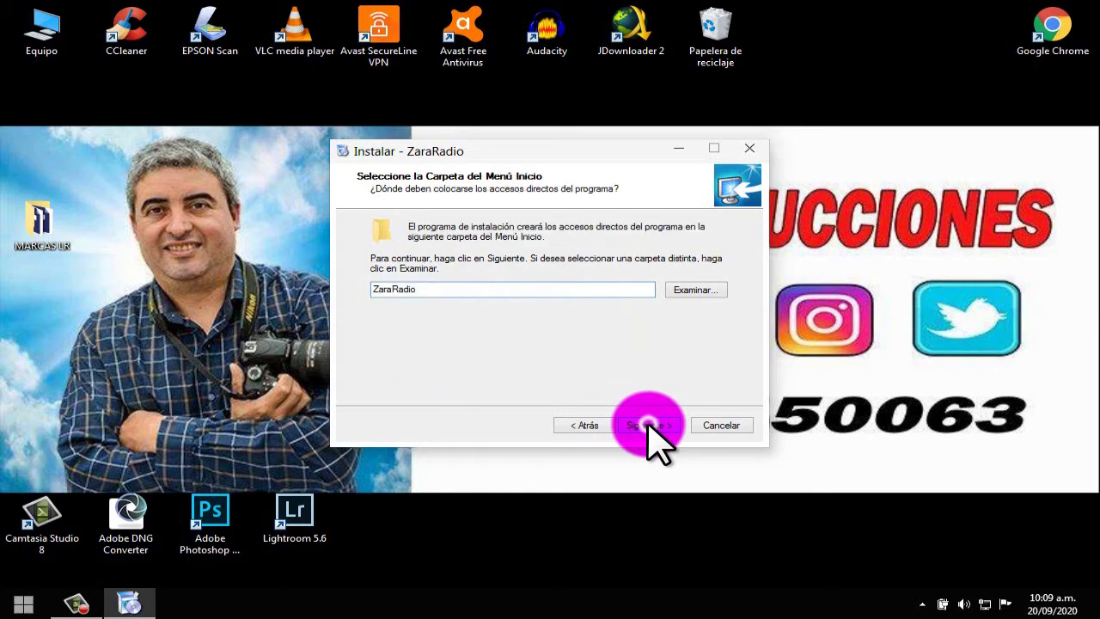
pyautogui.click(650, 426)
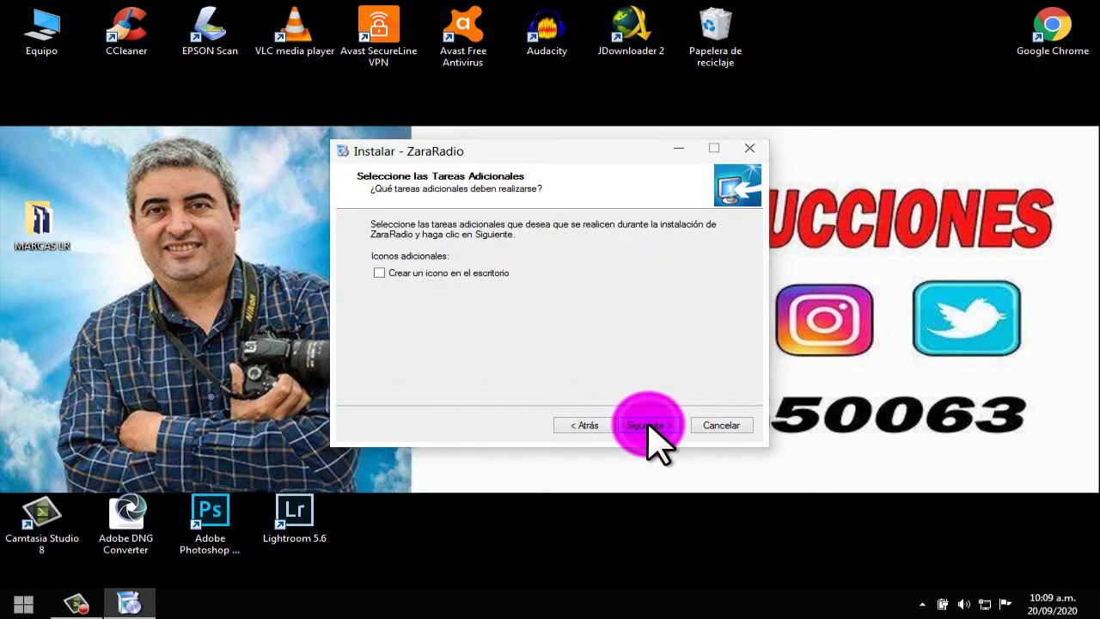
# - Enable creating a desktop icon and install ZaraRadio
pyautogui.click(379, 273)
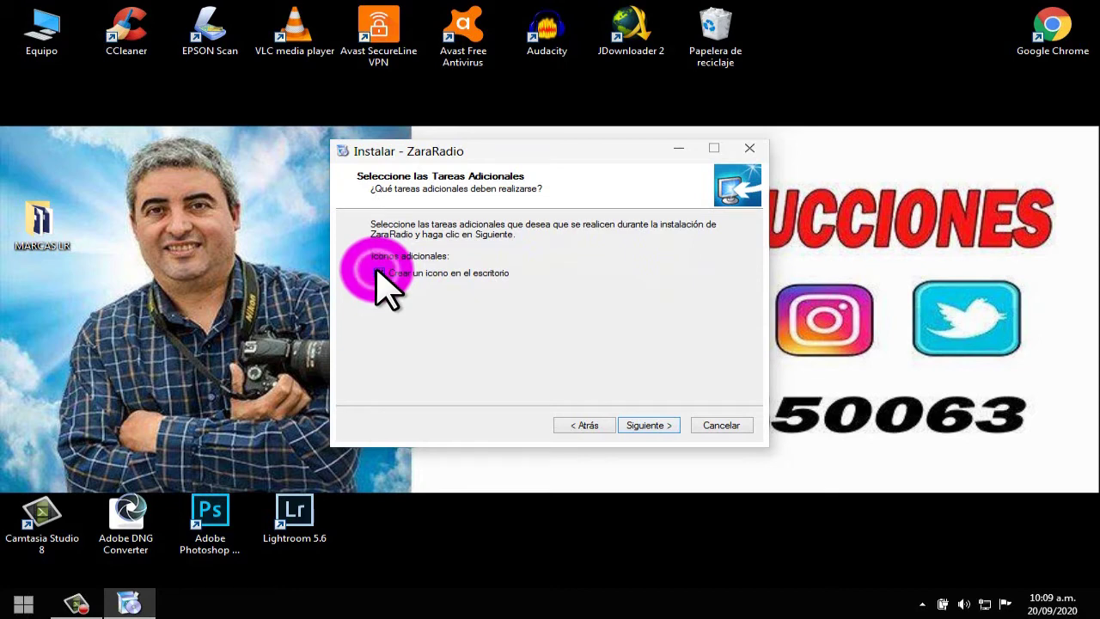
pyautogui.click(646, 423)
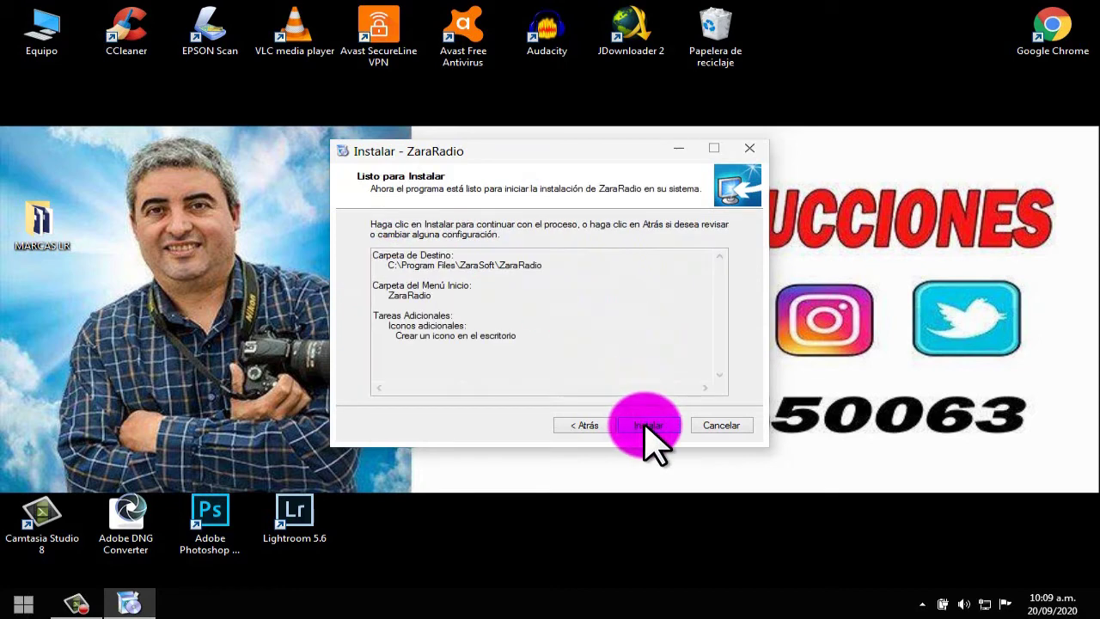
pyautogui.click(649, 425)
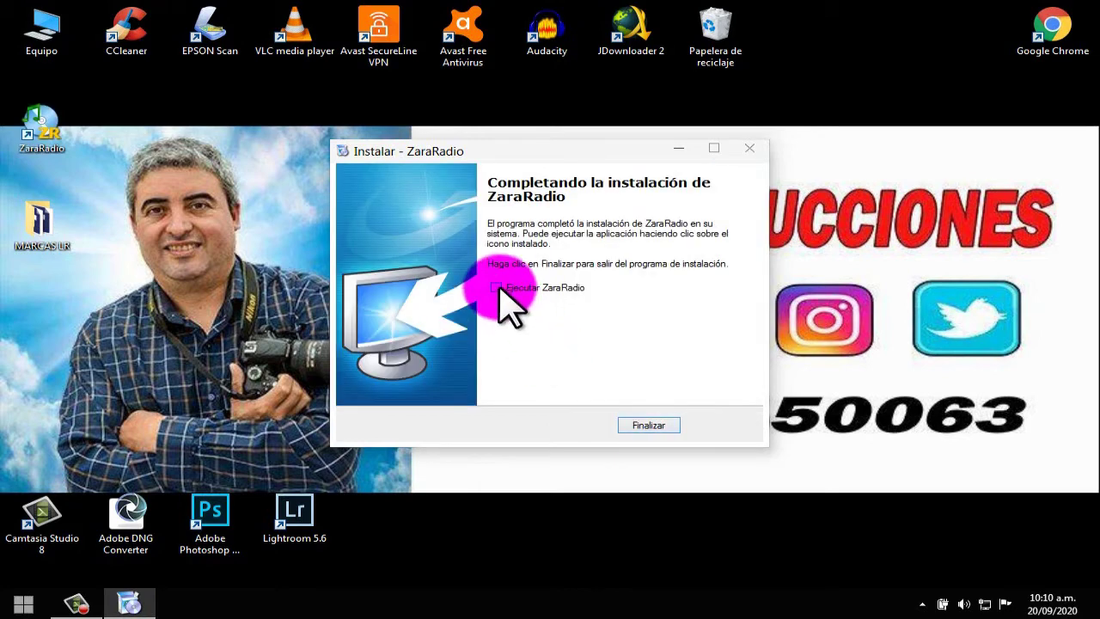
# - Finish the setup with ZaraRadio launching in Spanish, dismiss the tip of the day and maximize its window
pyautogui.click(496, 288)
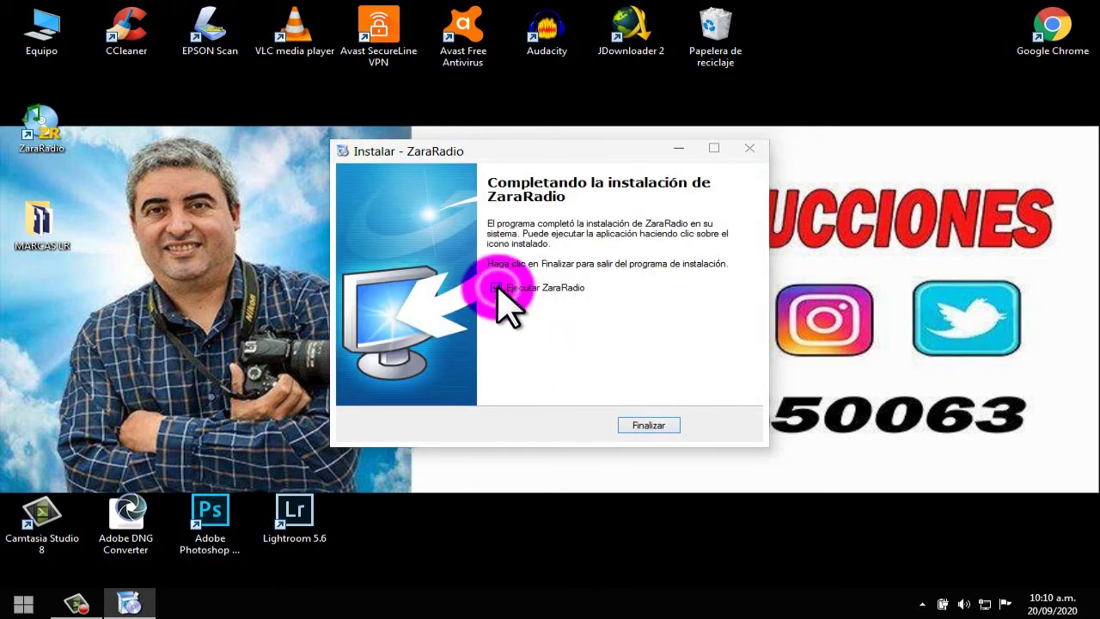
pyautogui.click(649, 426)
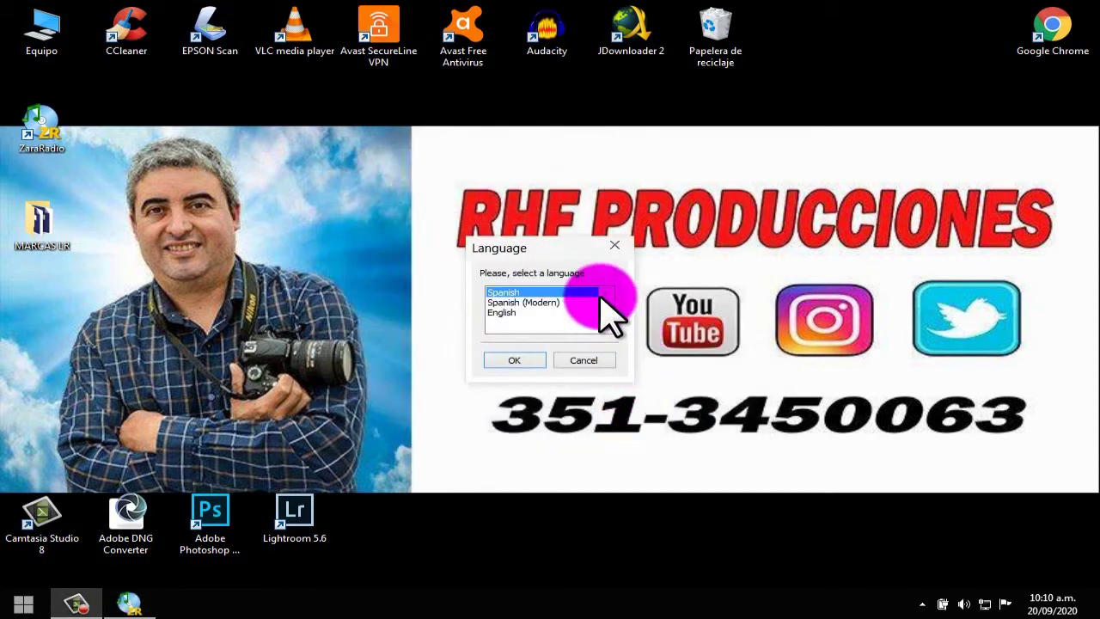
pyautogui.click(516, 360)
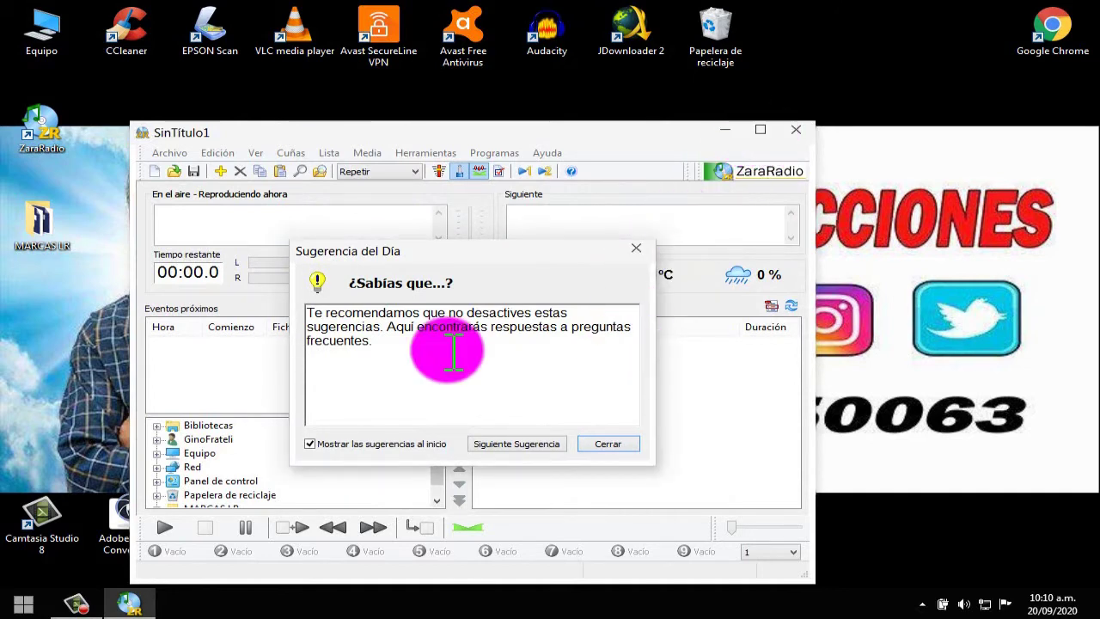
pyautogui.click(606, 444)
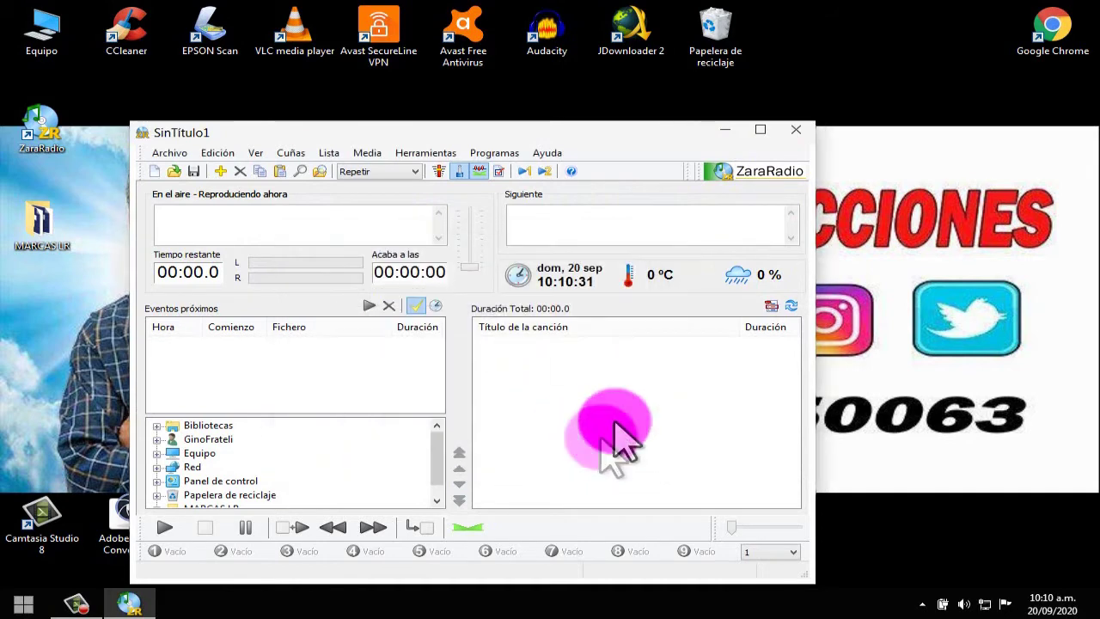
pyautogui.click(760, 131)
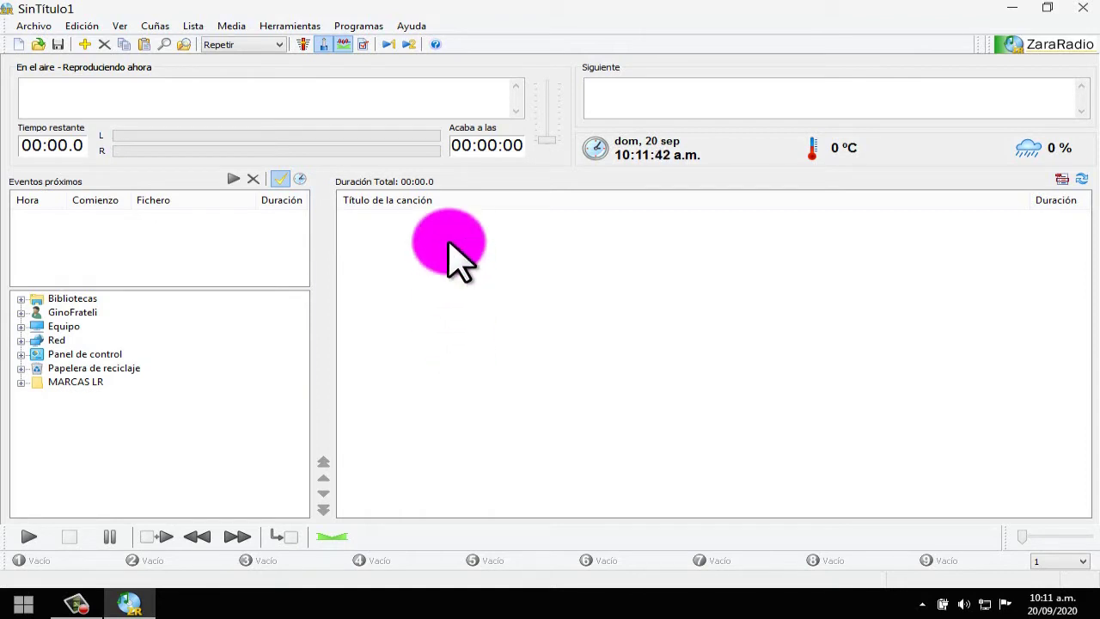
# - Set the station name to RADIO DULCINEA in ZaraRadio's general options
pyautogui.click(363, 46)
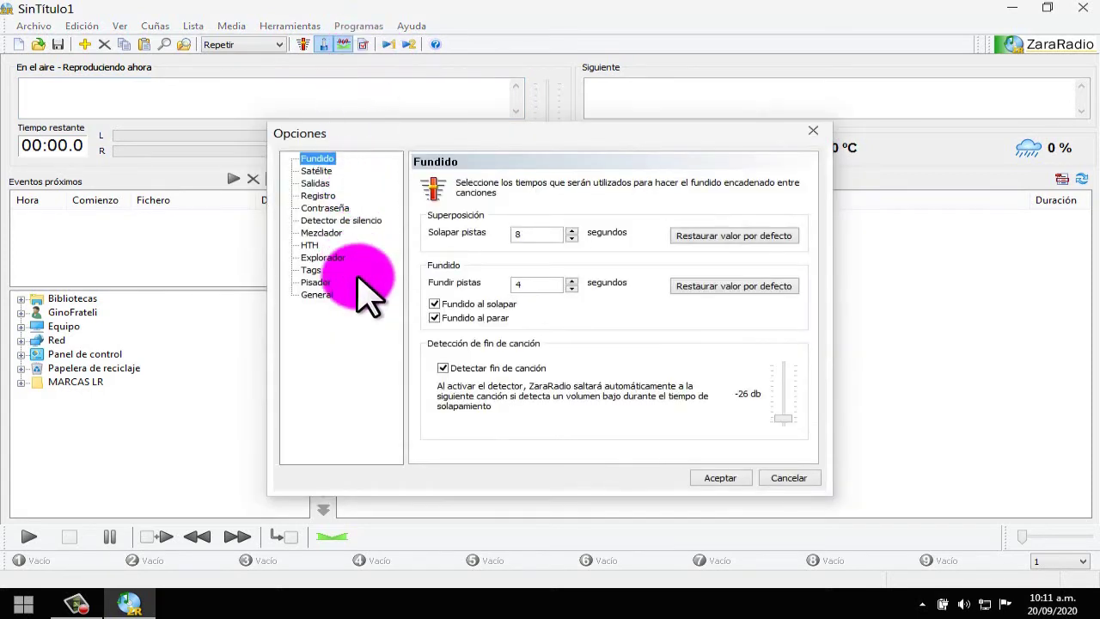
pyautogui.click(320, 296)
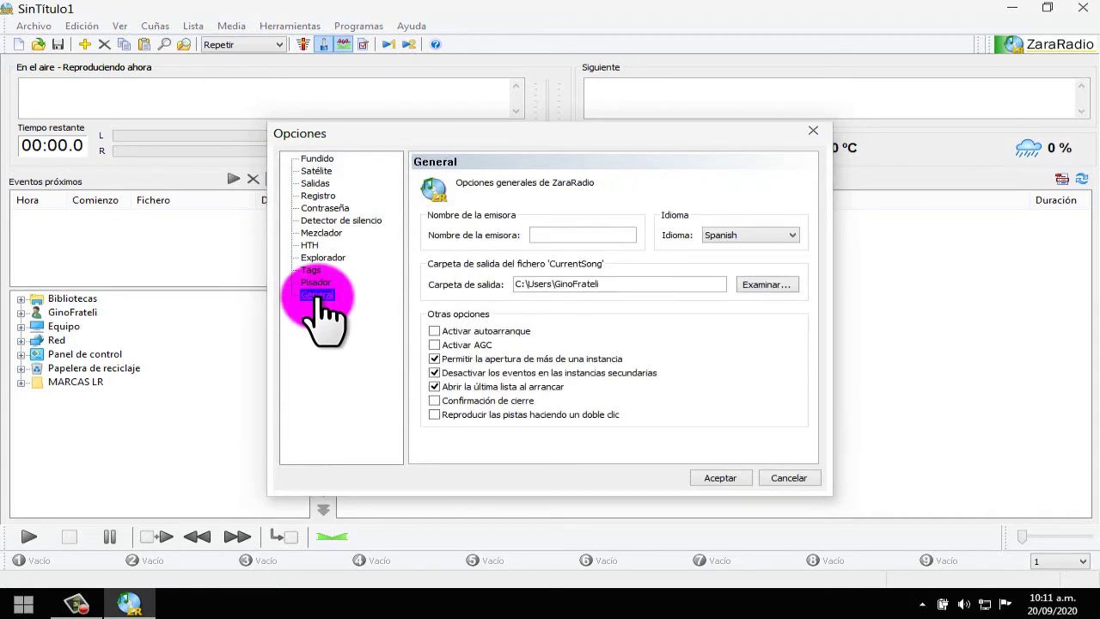
pyautogui.click(559, 234)
pyautogui.write('RADIO DULCINEA')
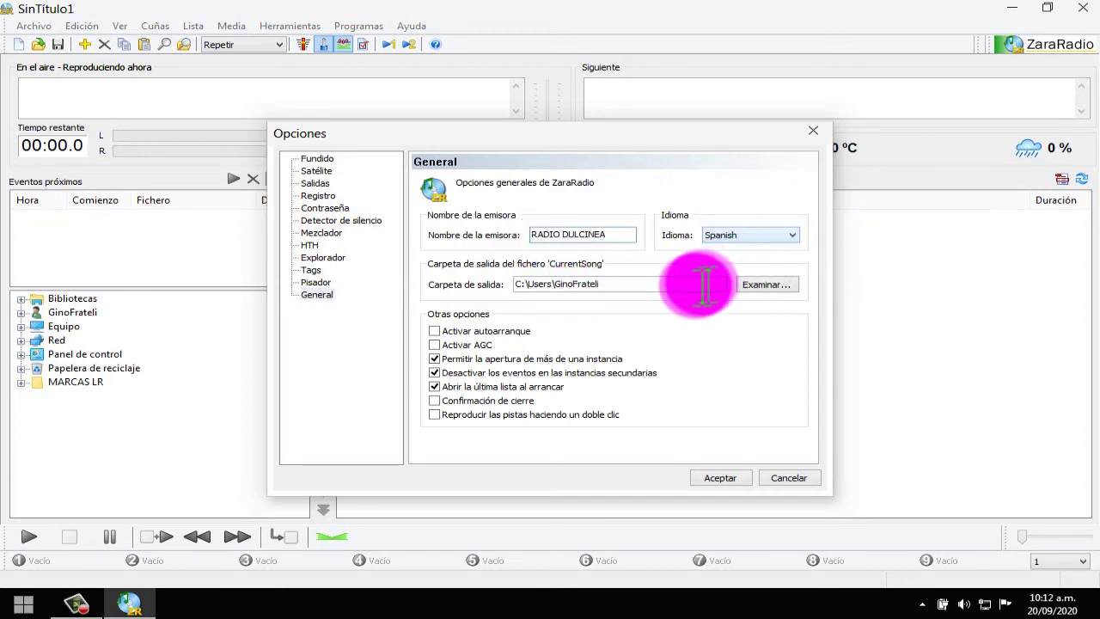
pyautogui.click(757, 286)
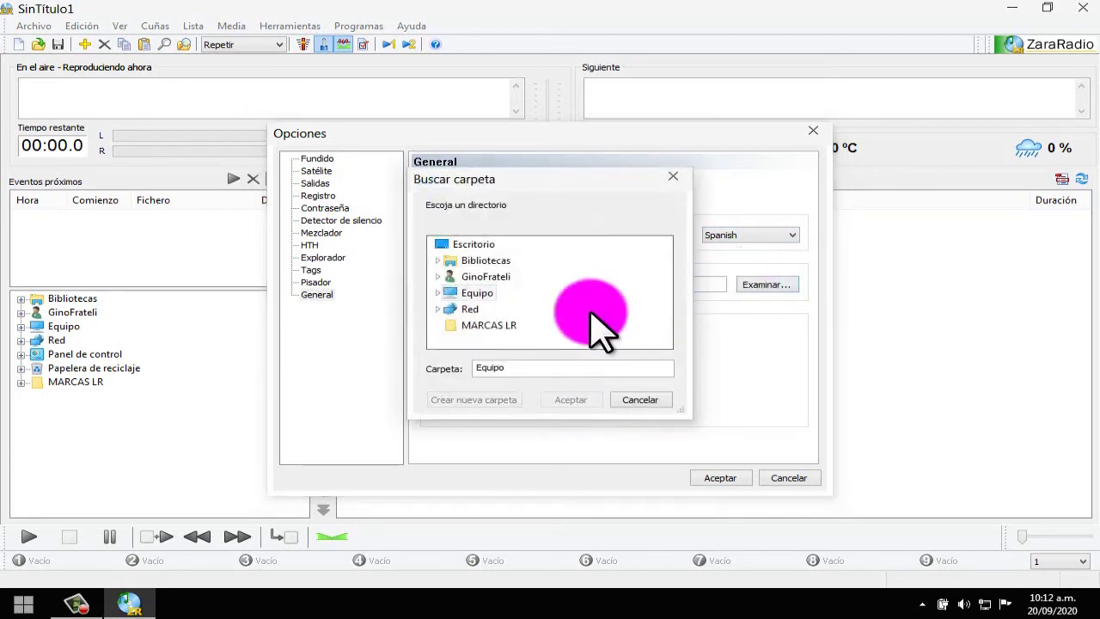
pyautogui.click(437, 293)
pyautogui.press('Escape')
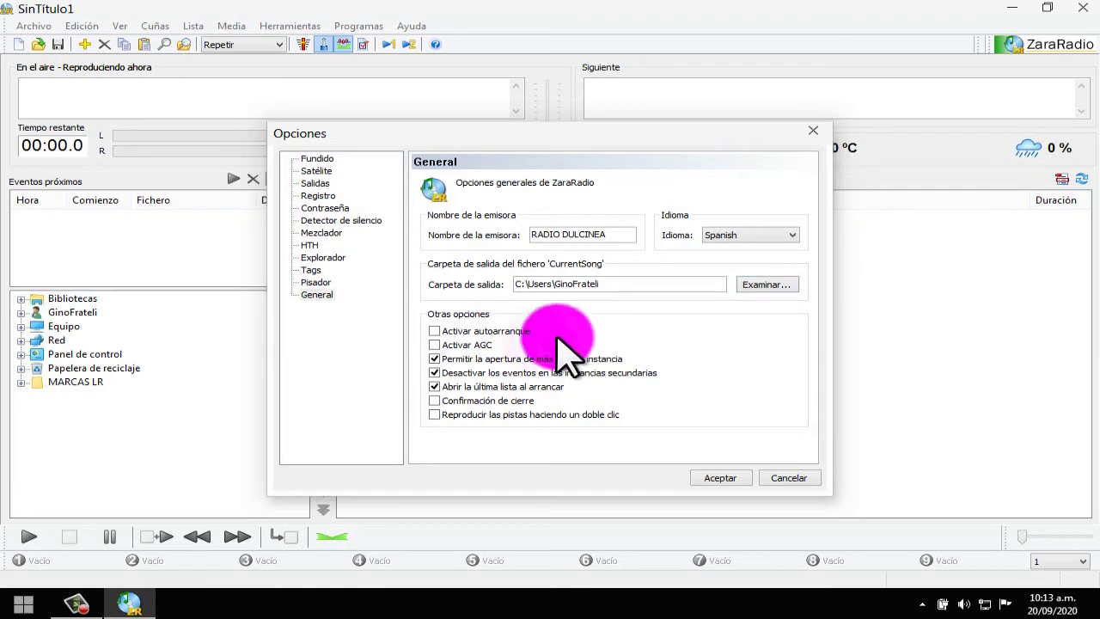
# - Enable AGC, close confirmation and double-click track playback, and disable opening more than one instance in the general options
pyautogui.click(435, 345)
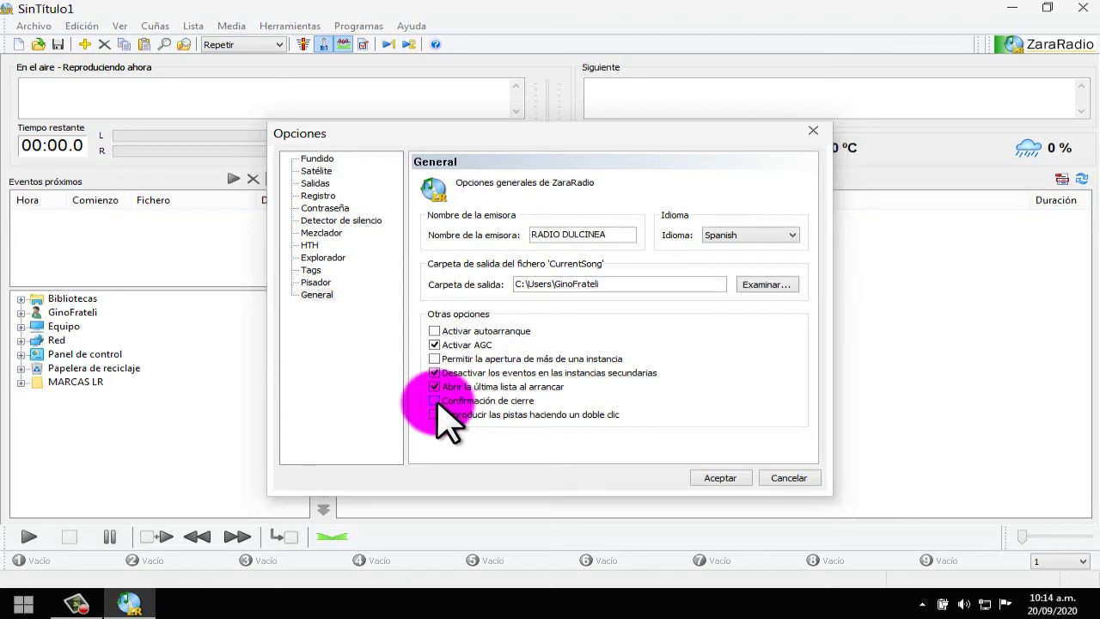
pyautogui.click(434, 401)
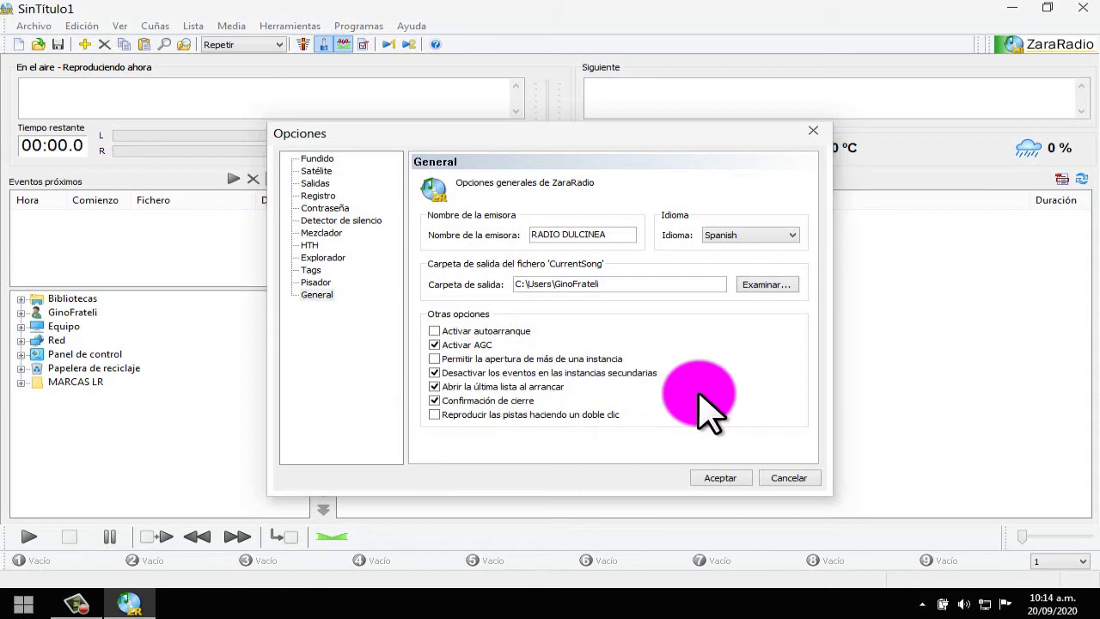
pyautogui.click(434, 416)
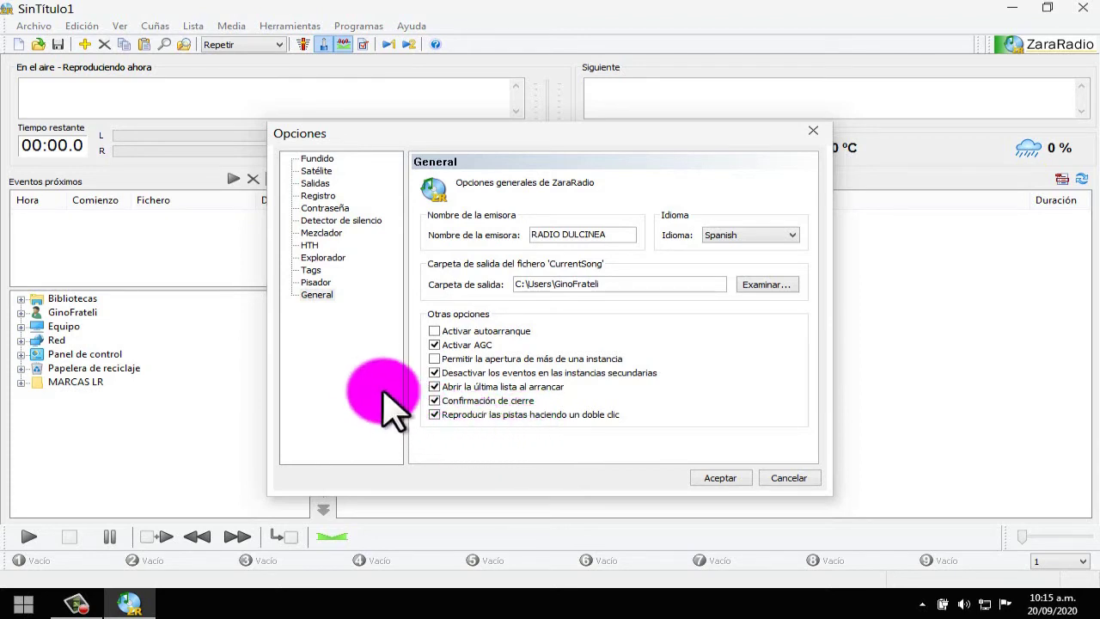
# - Set the silence detector's silence period to 3 seconds
pyautogui.click(365, 220)
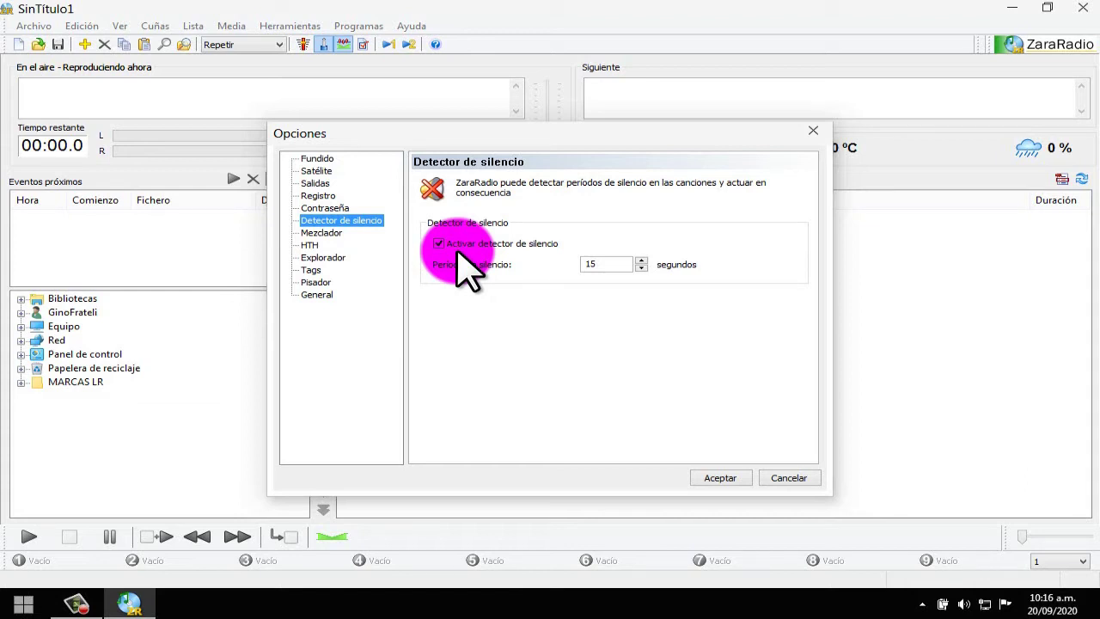
pyautogui.click(641, 268)
pyautogui.click(641, 268)
pyautogui.click(641, 268)
pyautogui.click(641, 268)
pyautogui.click(641, 268)
pyautogui.click(641, 268)
pyautogui.click(641, 268)
pyautogui.click(640, 268)
pyautogui.click(603, 266)
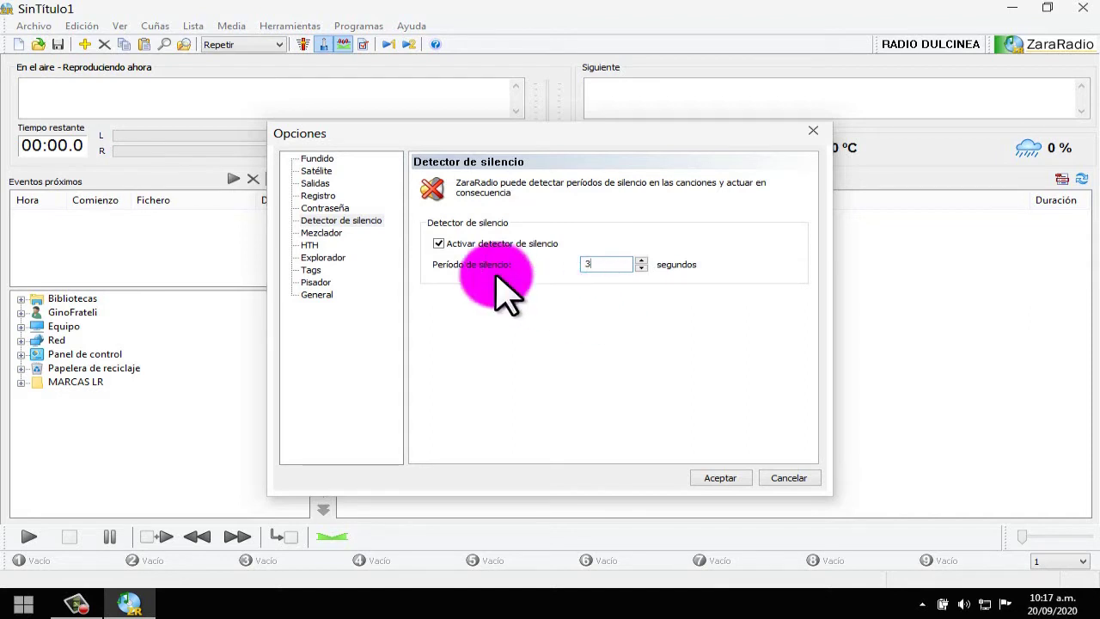
# - Set the track overlap to 4 seconds in the crossfade (Fundido) options
pyautogui.click(318, 160)
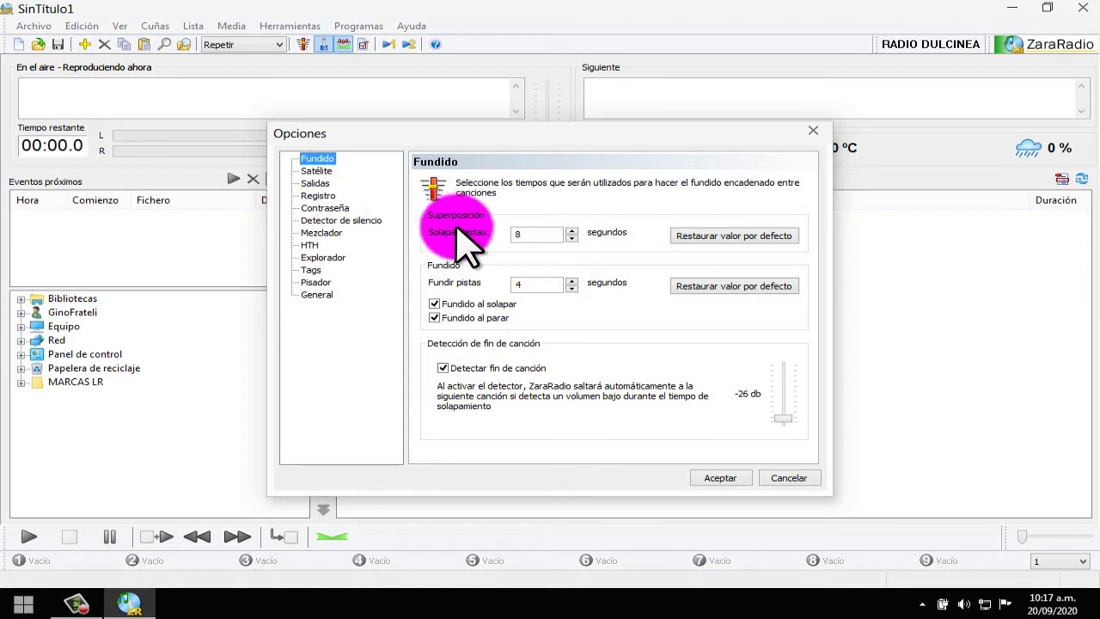
pyautogui.click(570, 234)
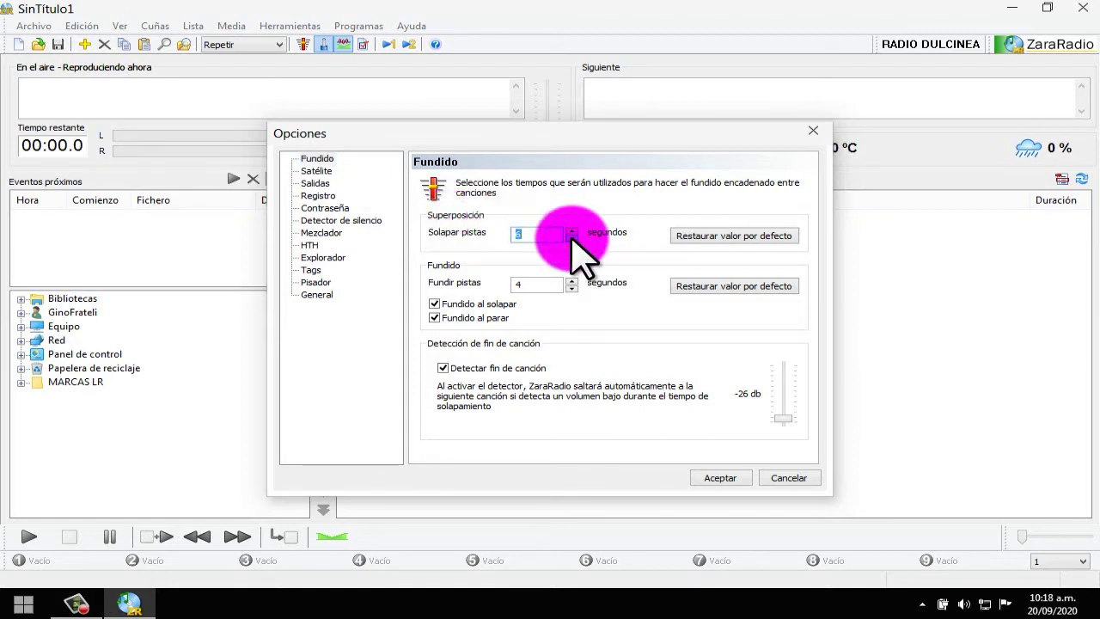
pyautogui.click(571, 237)
pyautogui.click(572, 237)
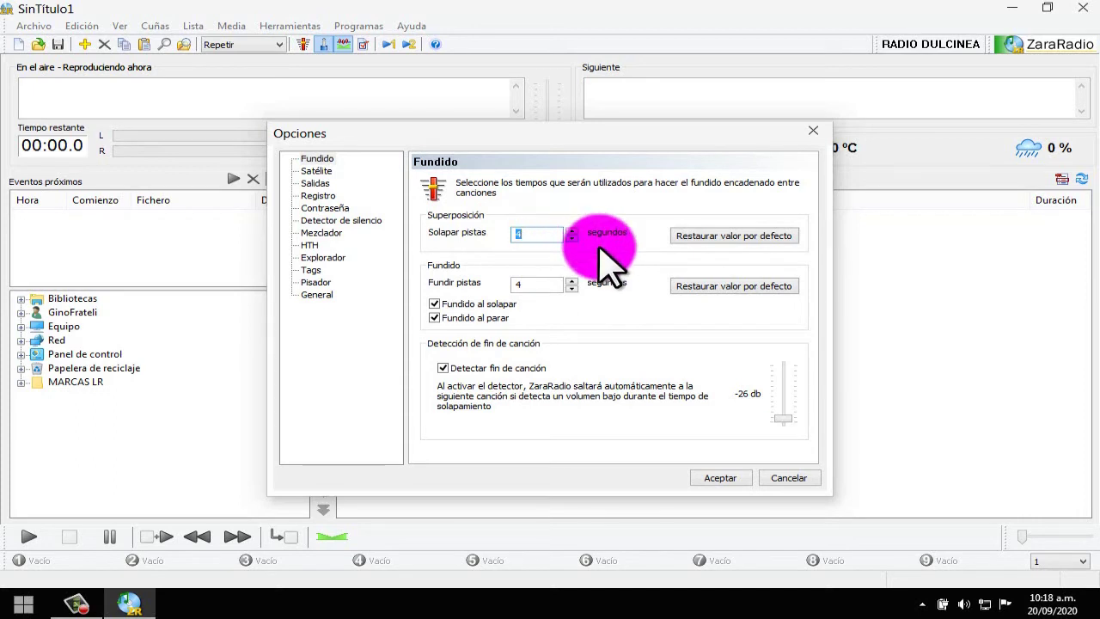
pyautogui.click(559, 233)
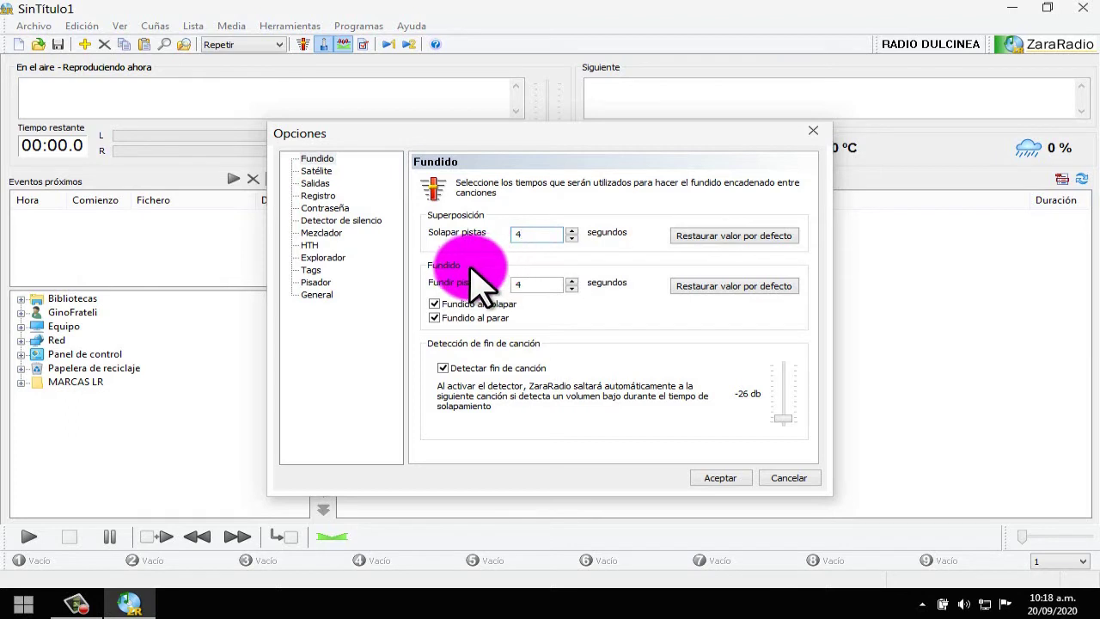
# - Set the track fade to 2 seconds, enable end-of-song detection and accept the options
pyautogui.click(571, 289)
pyautogui.click(571, 289)
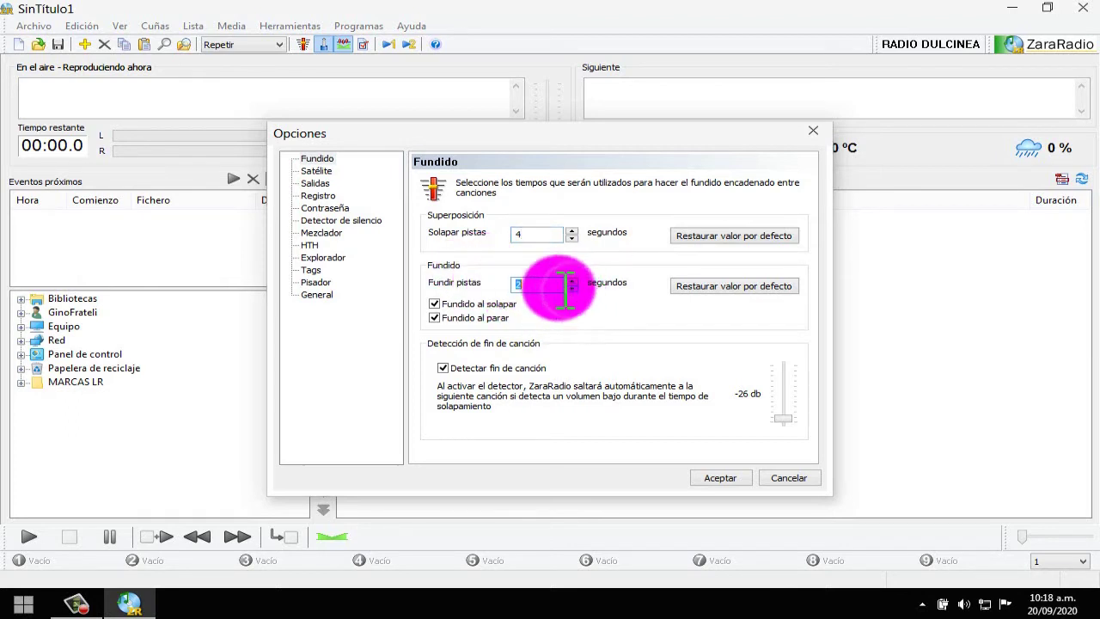
pyautogui.click(563, 289)
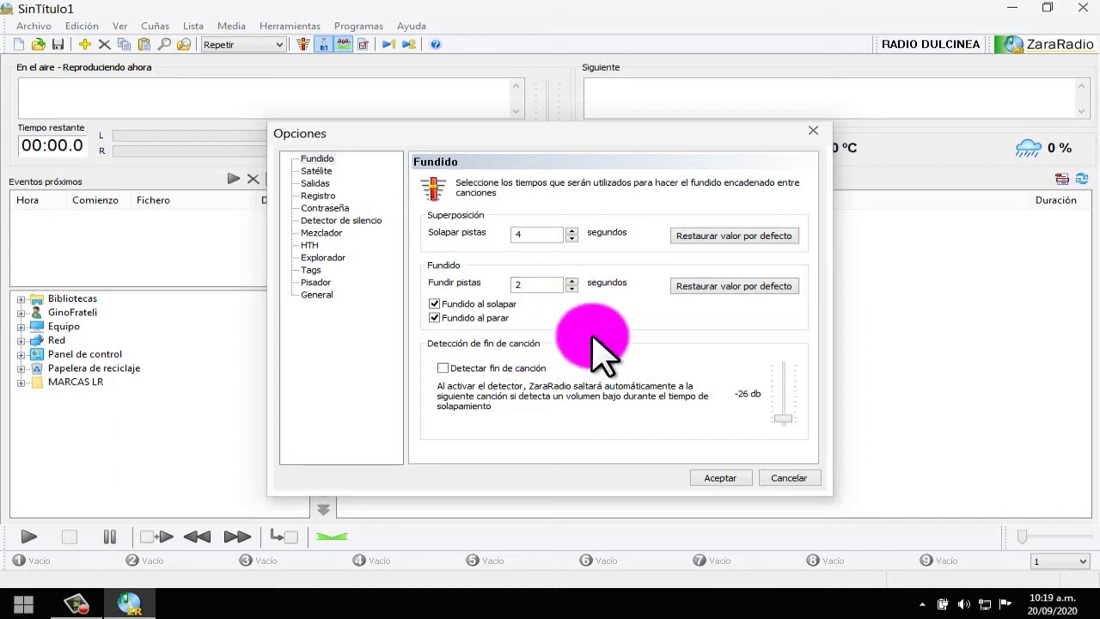
pyautogui.click(508, 367)
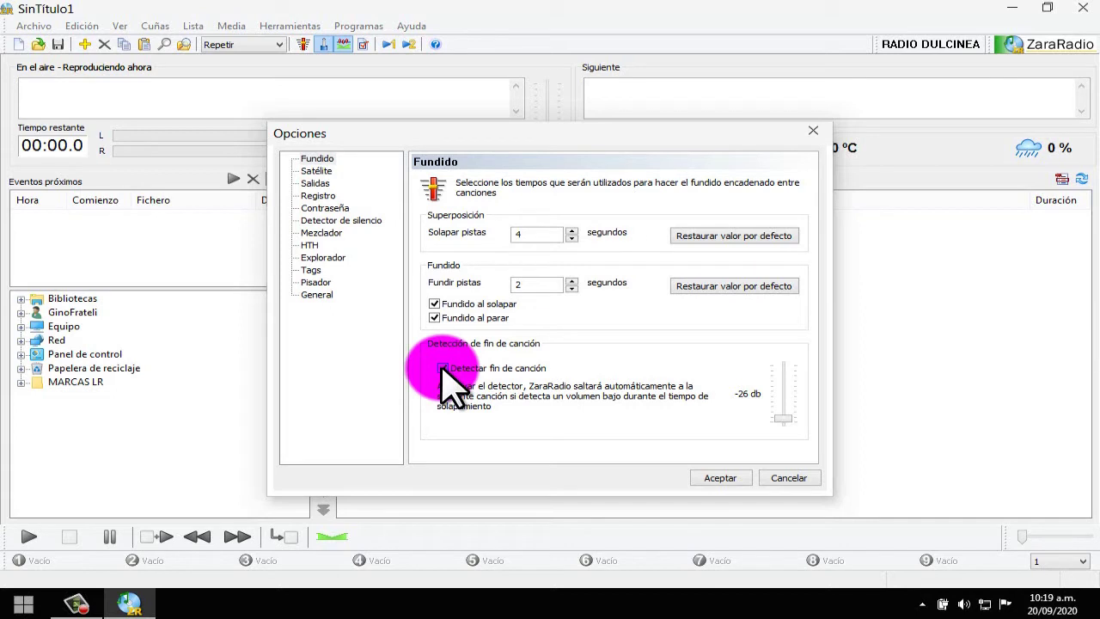
pyautogui.click(718, 479)
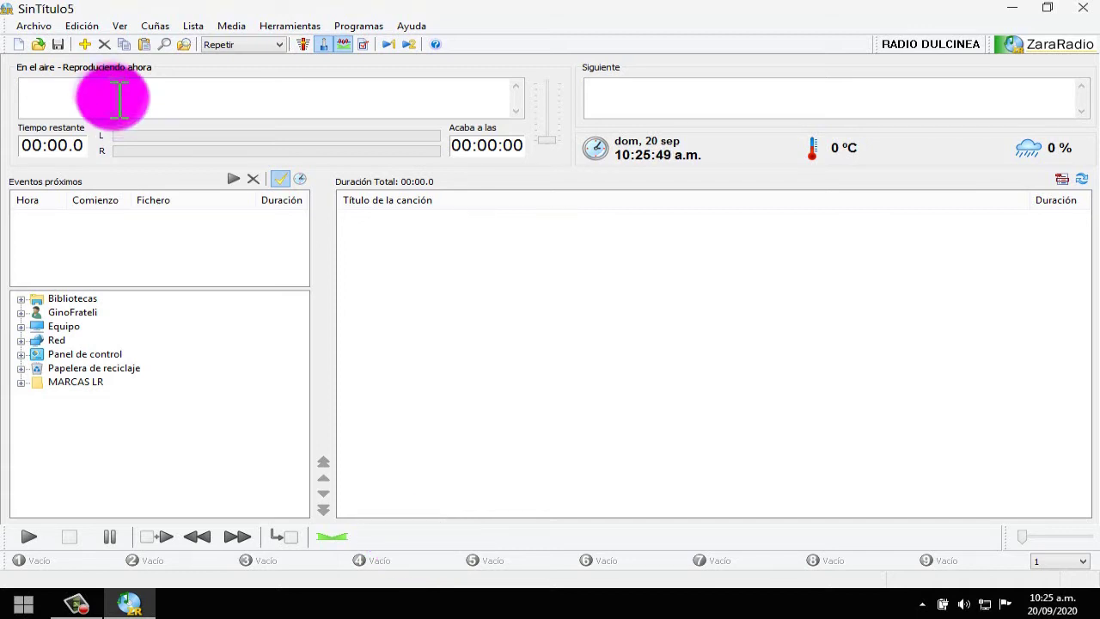
# - Create a new playlist and browse the computer's folders in the file tree for the music
pyautogui.click(36, 27)
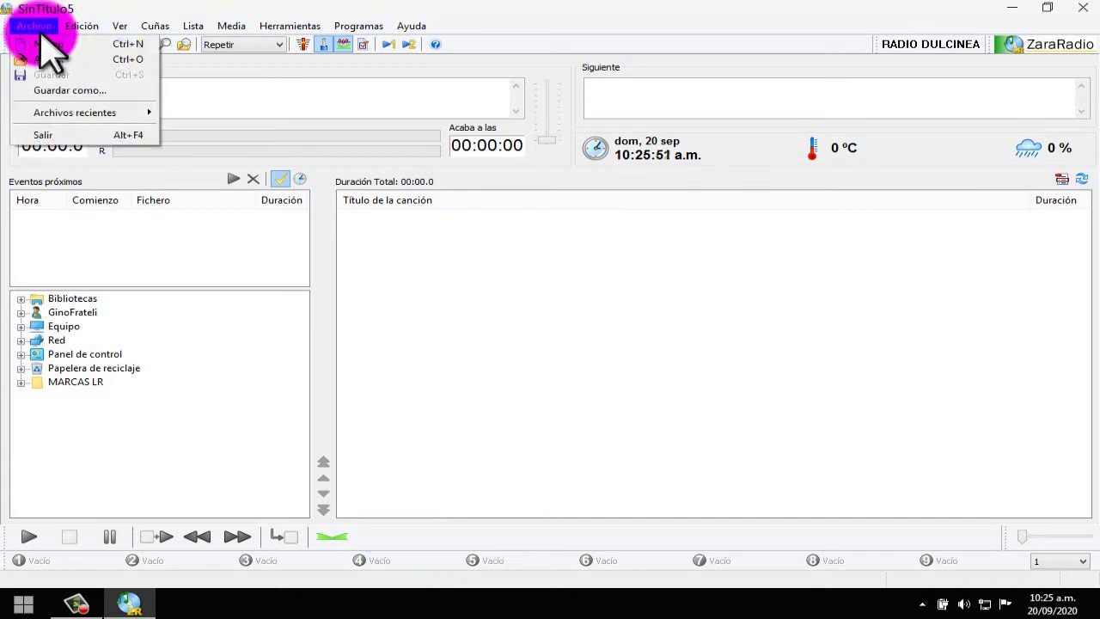
pyautogui.click(40, 43)
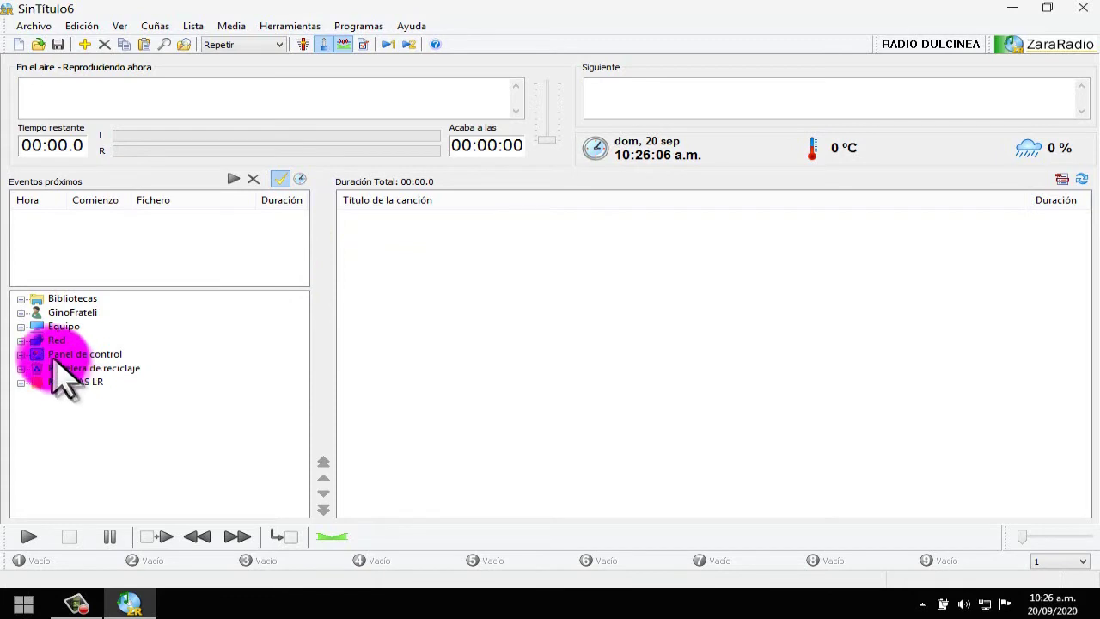
pyautogui.click(20, 328)
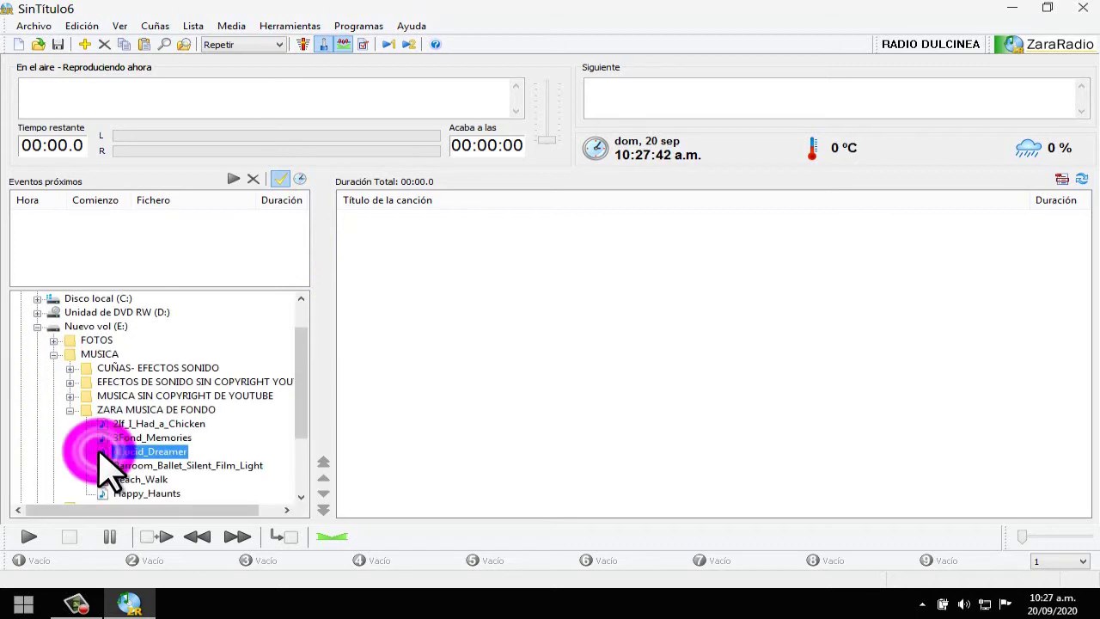
# - Add 2If_I_Had_a_Chicken, 3Fond_Memories, 4Lucid_Dreamer and Happy_Haunts from ZARA MUSICA DE FONDO to the playlist and move 4Lucid_Dreamer to the top
pyautogui.click(142, 423)
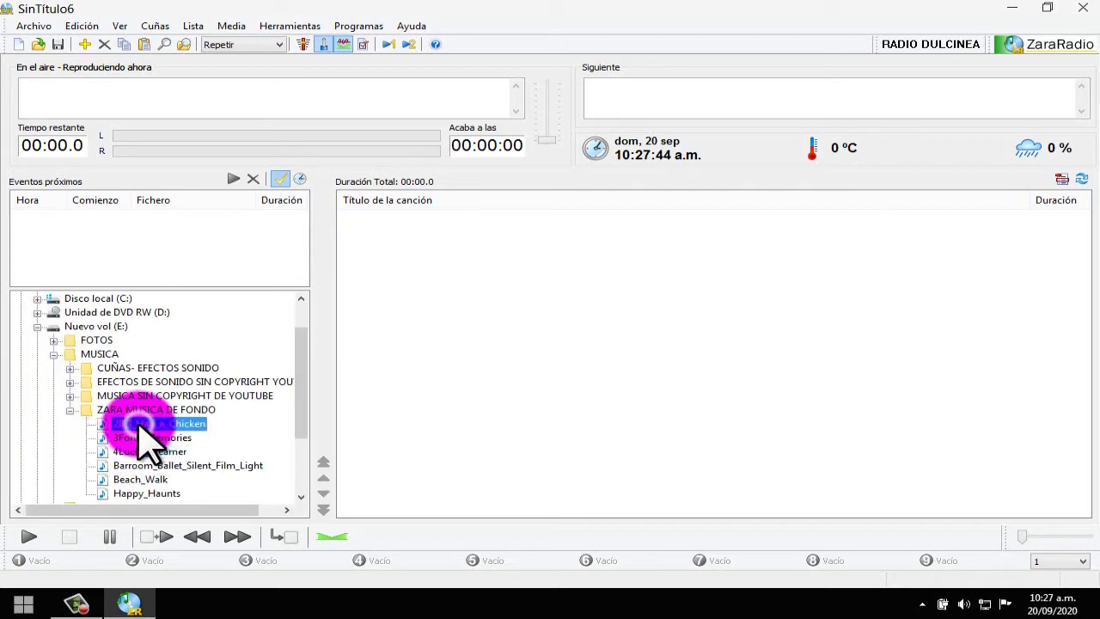
pyautogui.moveTo(142, 424); pyautogui.dragTo(477, 318)
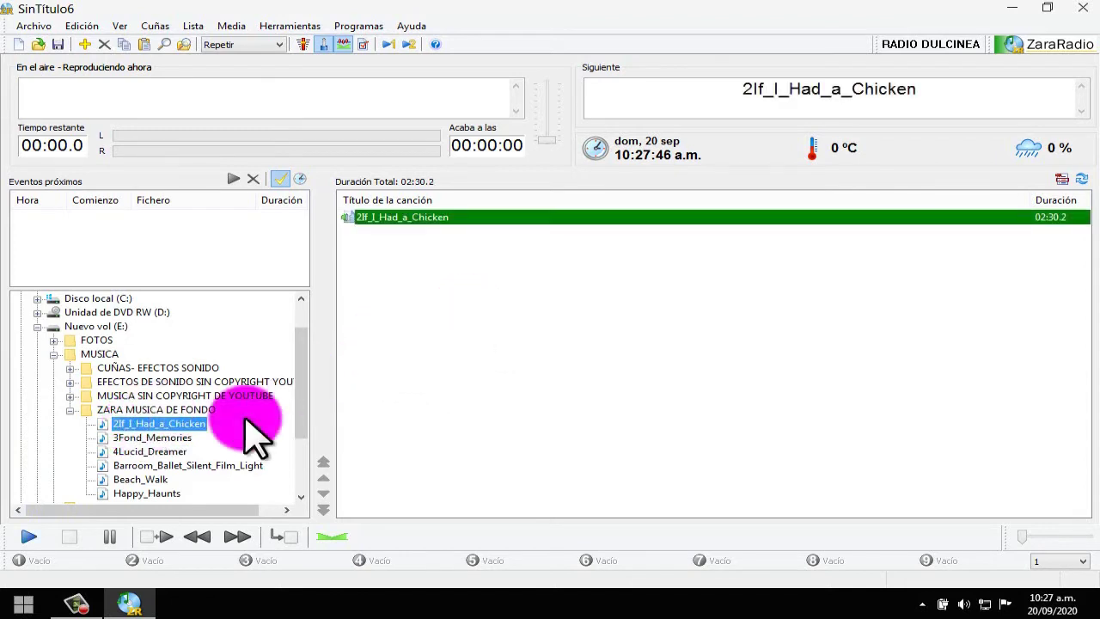
pyautogui.moveTo(182, 438); pyautogui.dragTo(541, 391)
pyautogui.moveTo(172, 451); pyautogui.dragTo(520, 369)
pyautogui.moveTo(151, 493); pyautogui.dragTo(521, 369)
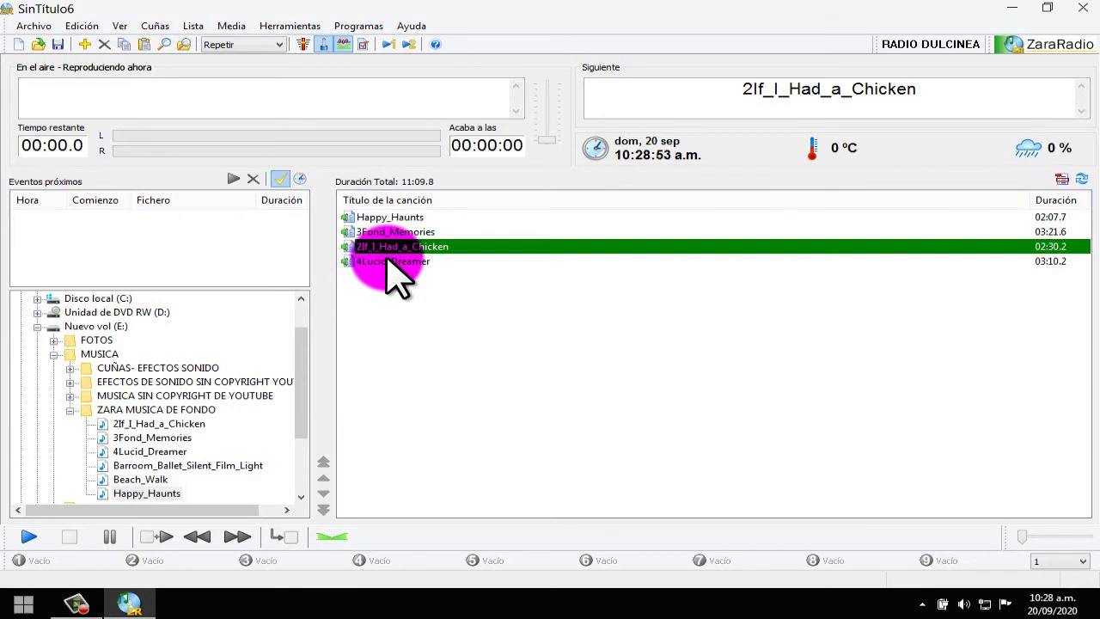
pyautogui.click(389, 261)
pyautogui.moveTo(388, 262); pyautogui.dragTo(389, 218)
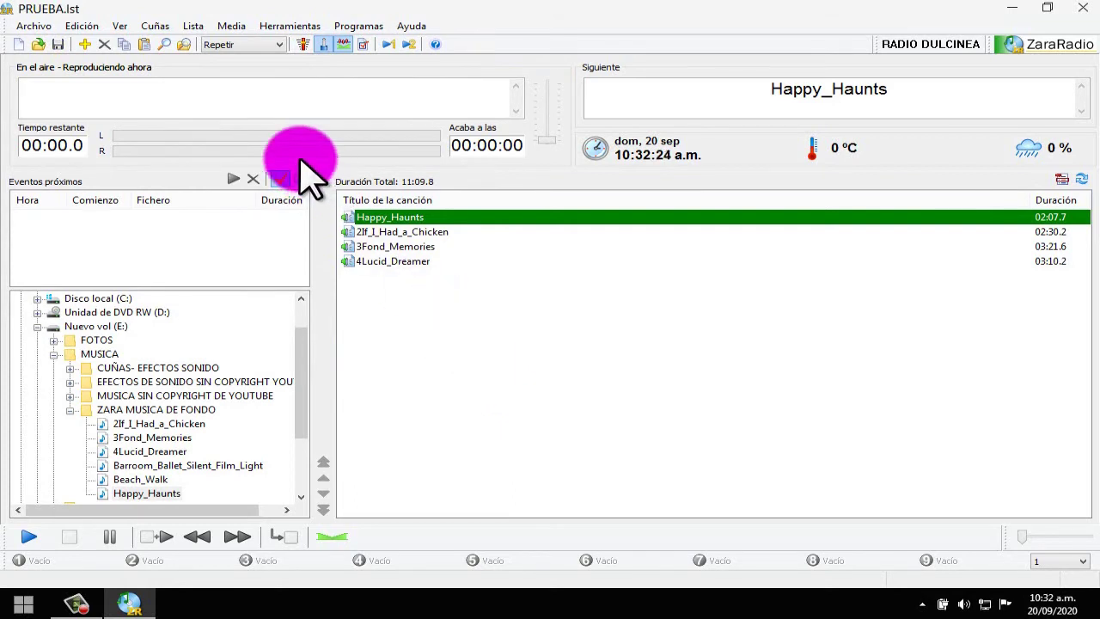
# - Start saving the playlist under a new name and browse to RADIO DULCINEA > PLAYLIST on drive E:
pyautogui.click(33, 26)
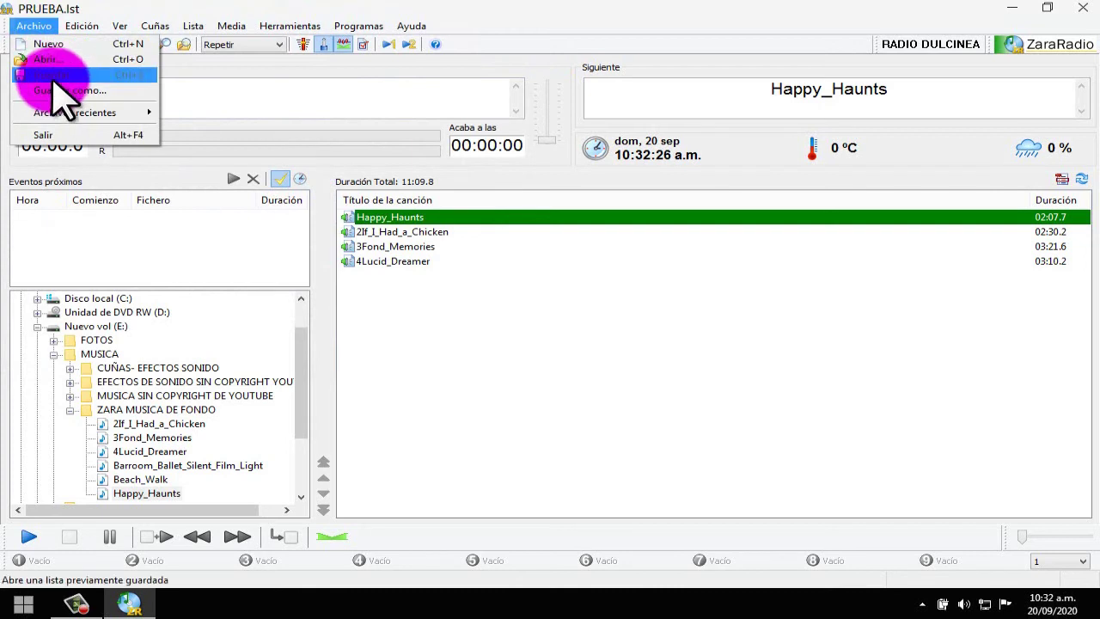
pyautogui.click(55, 91)
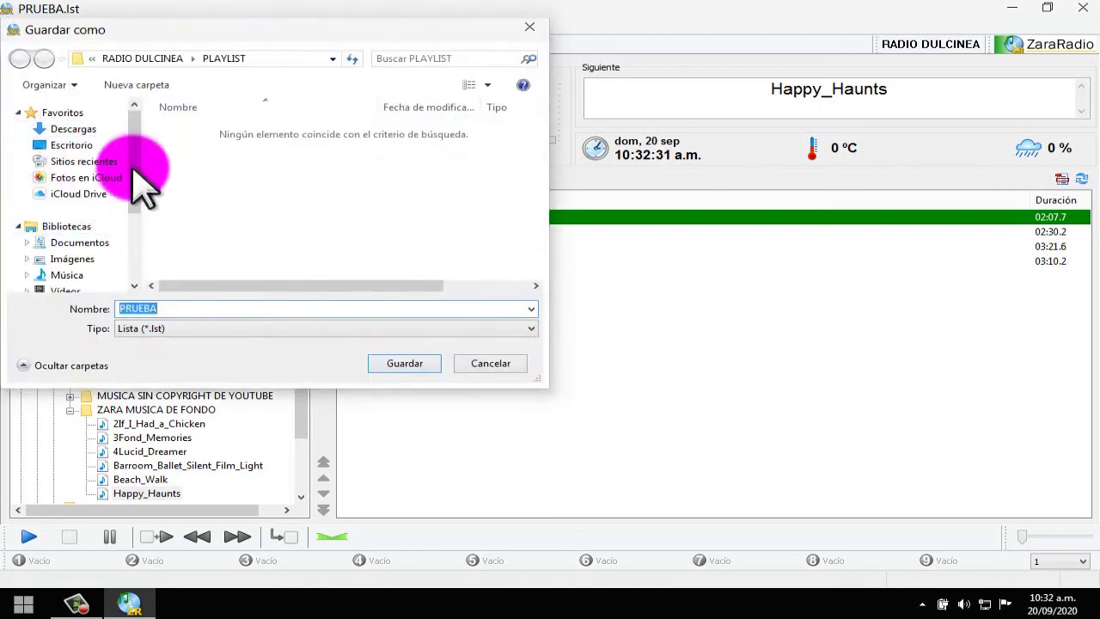
pyautogui.scroll(-2, 120, 283)
pyautogui.click(58, 251)
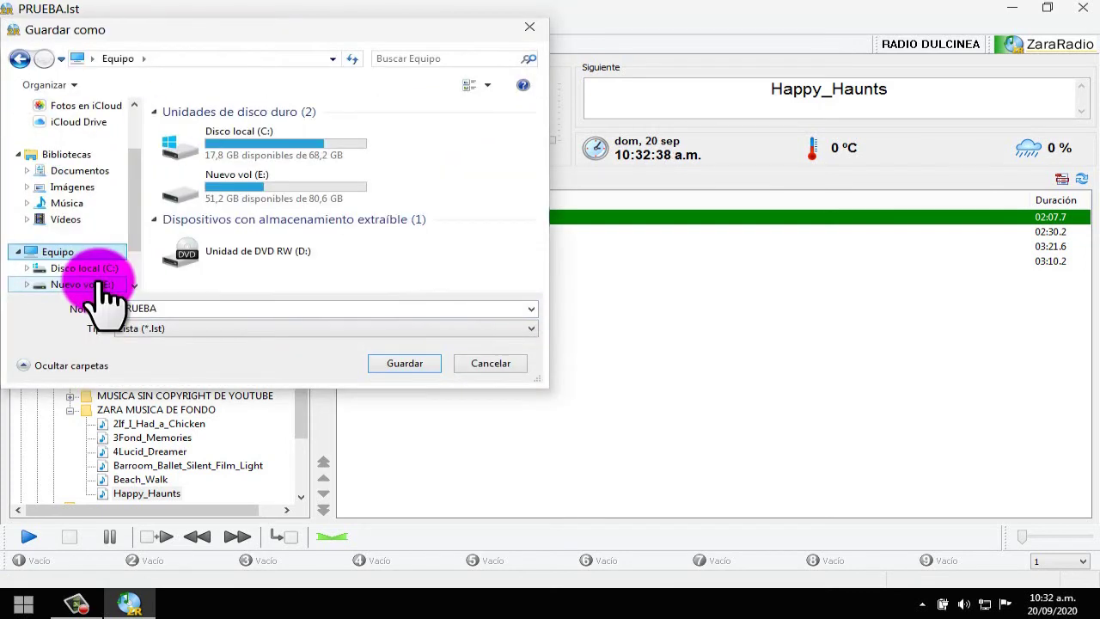
pyautogui.click(99, 283)
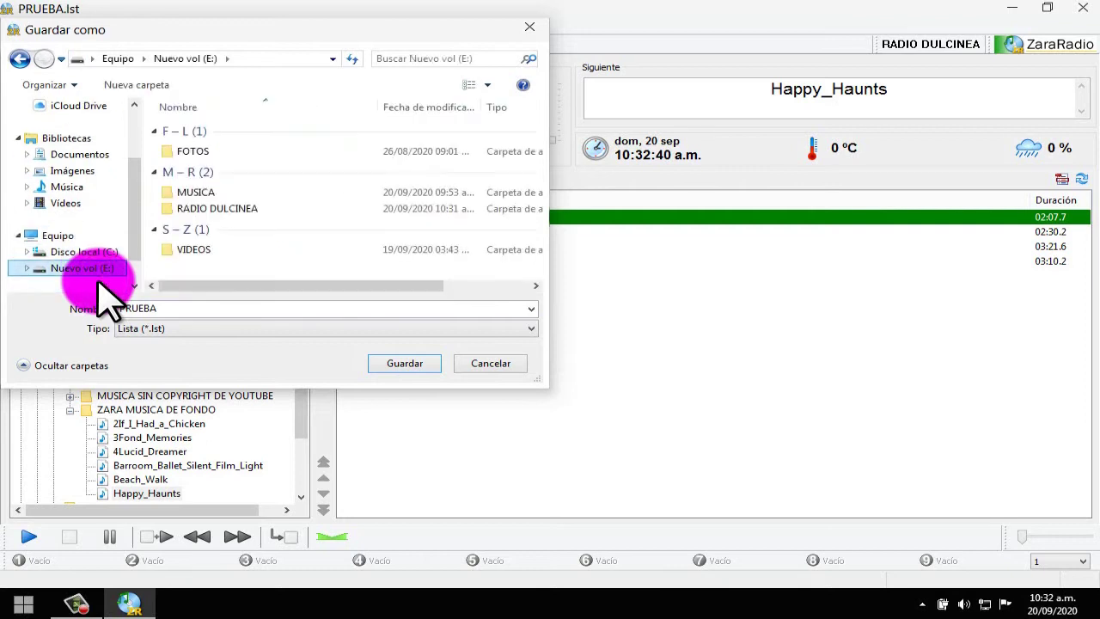
pyautogui.doubleClick(213, 209)
pyautogui.doubleClick(295, 167)
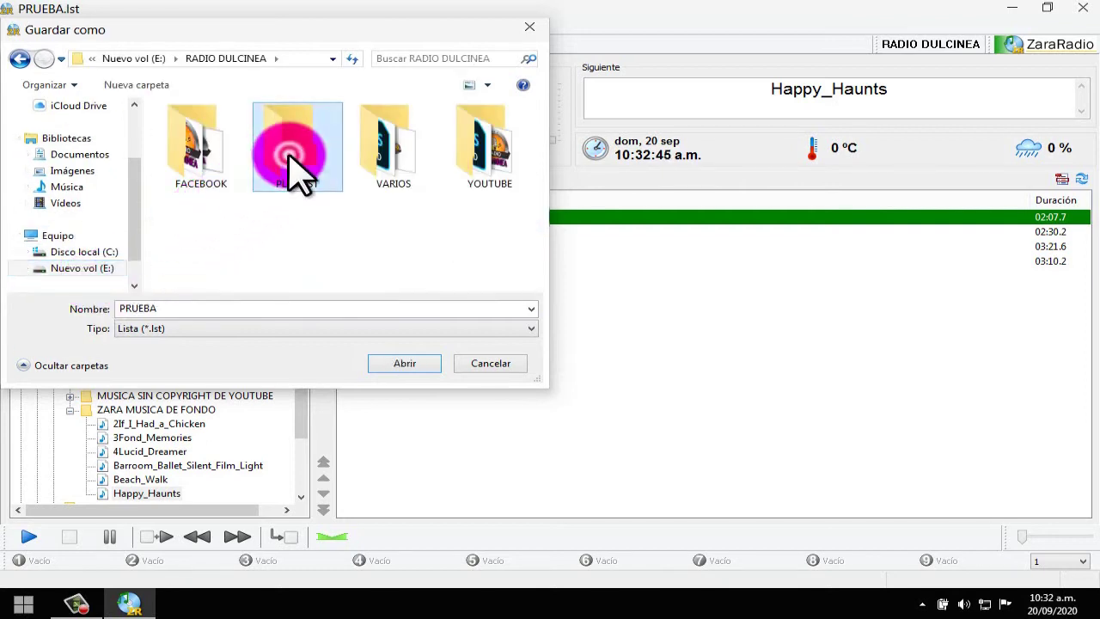
# - Name the playlist 2020-09-20 LISTA DE PRUEBA and save it
pyautogui.doubleClick(183, 309)
pyautogui.write('2020-09-20')
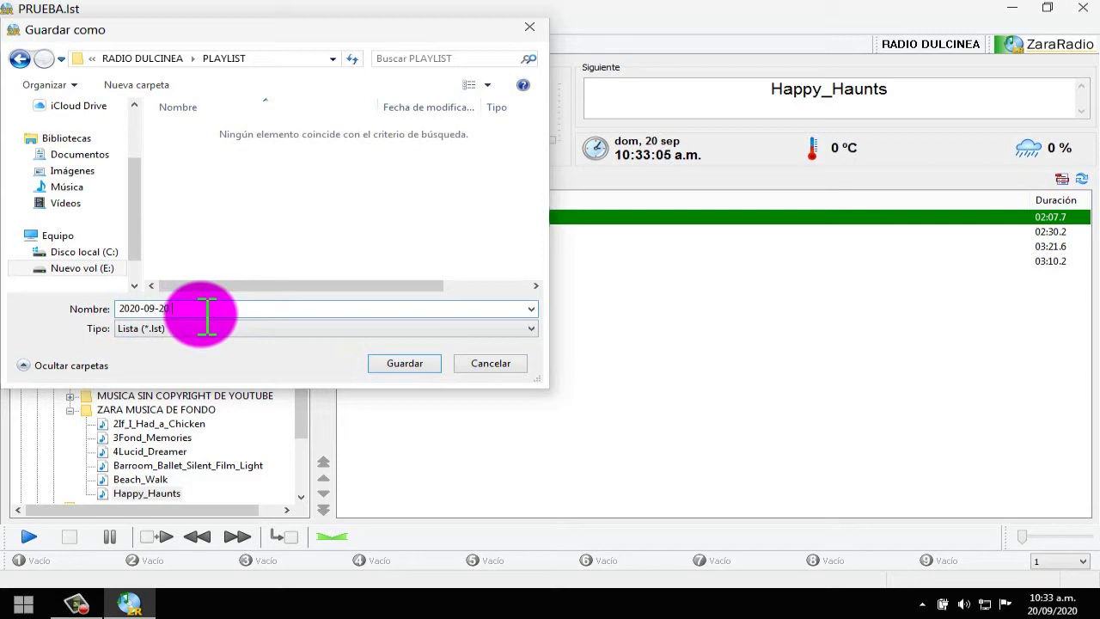
pyautogui.write('PRUEBA')
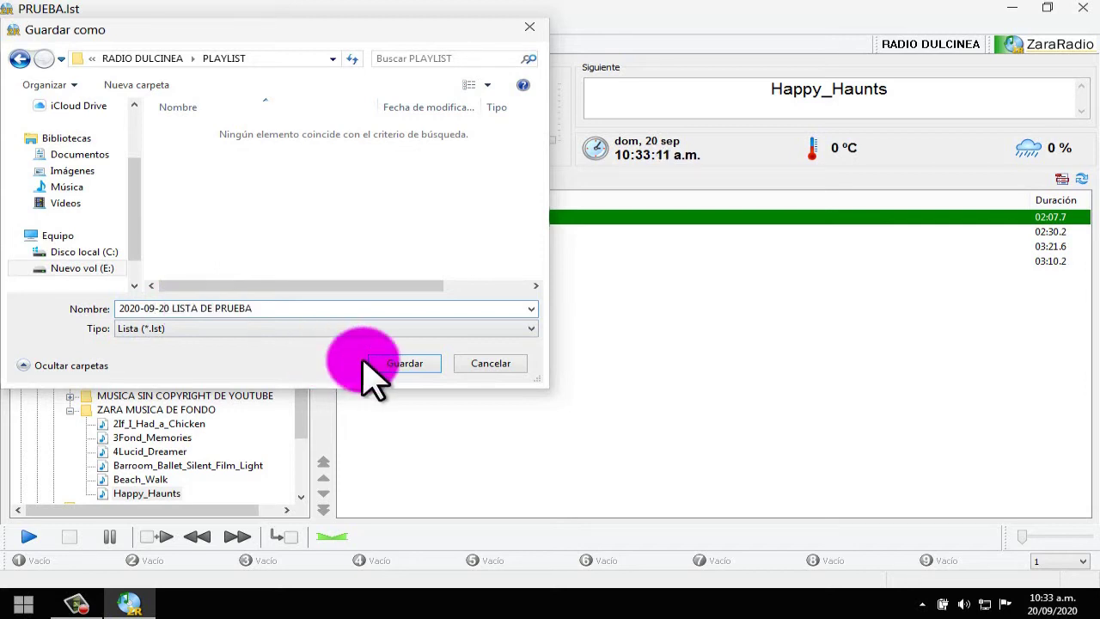
pyautogui.click(397, 363)
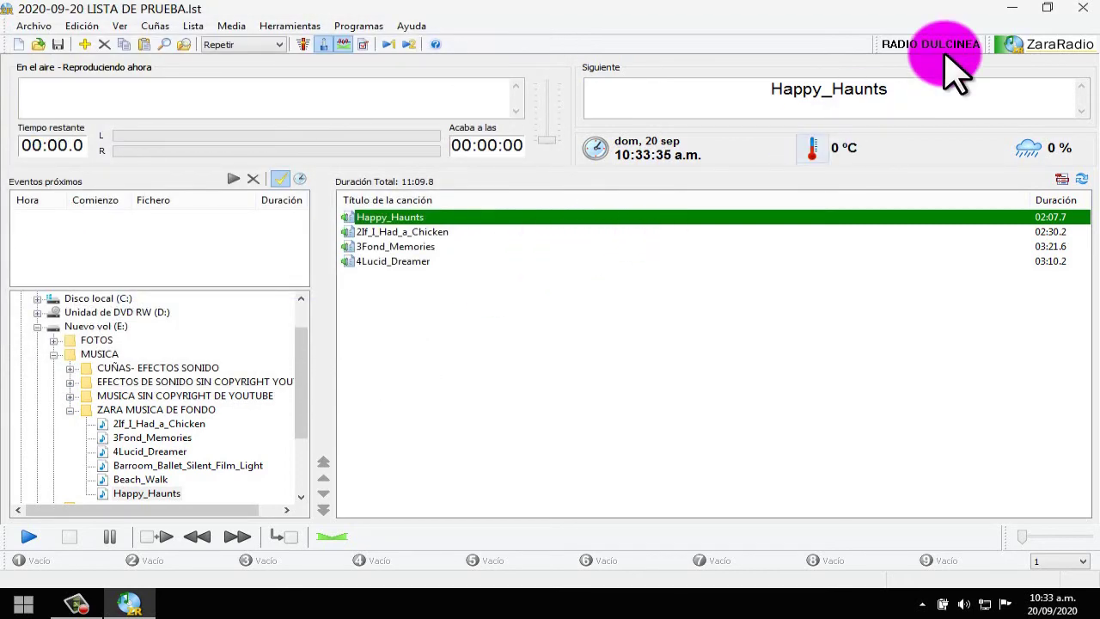
# - Exit ZaraRadio and reopen 2020-09-20 LISTA DE PRUEBA from the RADIO DULCINEA > PLAYLIST folder on drive E: in the file explorer
pyautogui.click(1083, 9)
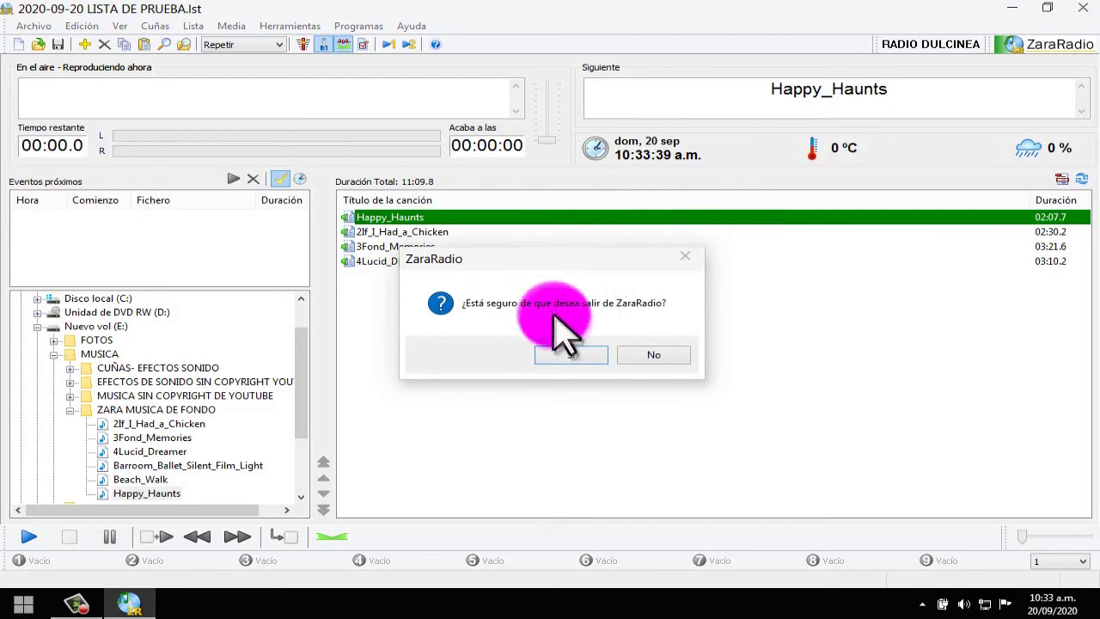
pyautogui.click(566, 356)
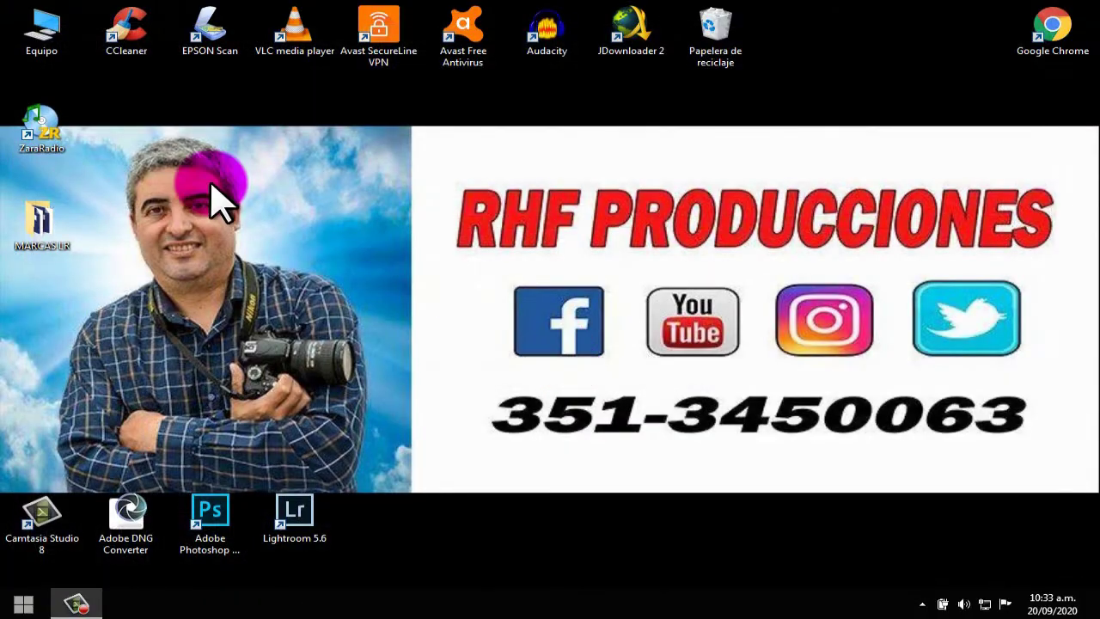
pyautogui.doubleClick(47, 30)
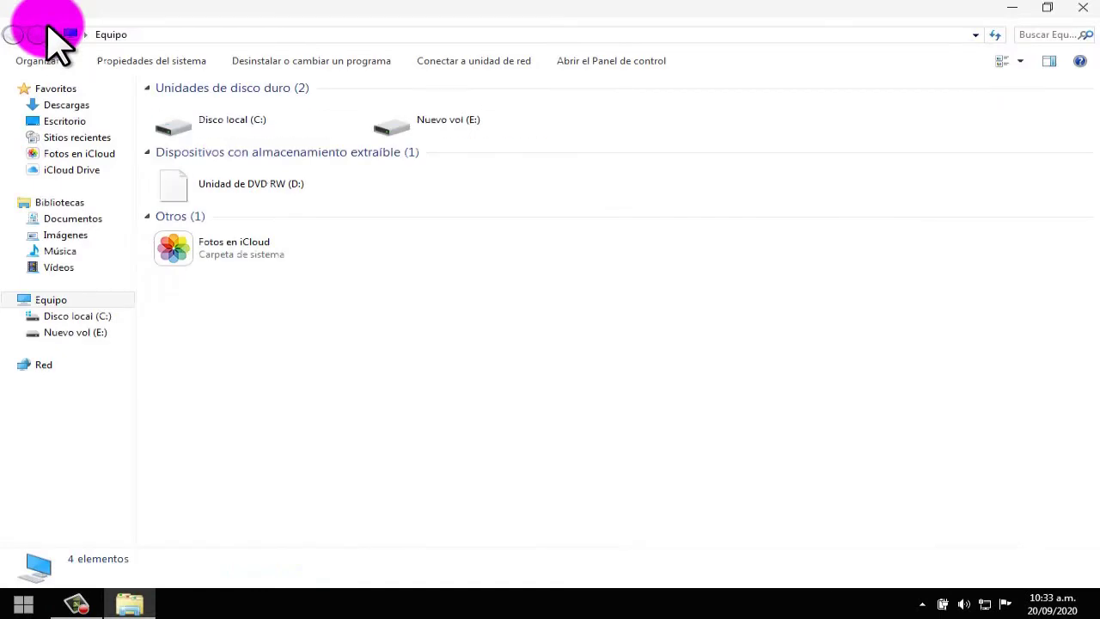
pyautogui.doubleClick(513, 125)
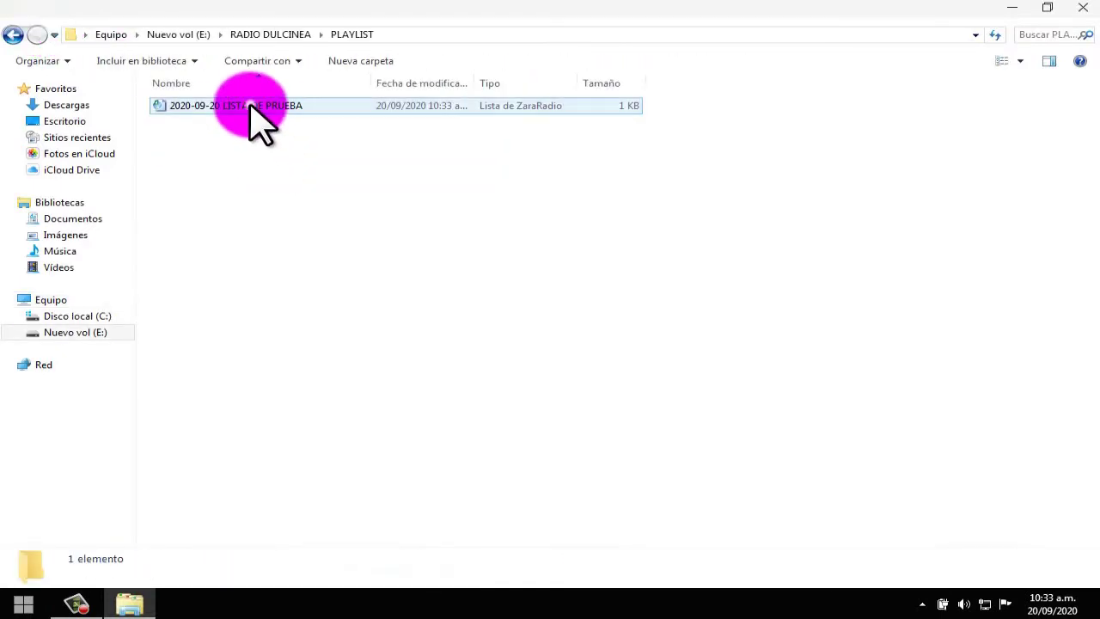
pyautogui.doubleClick(251, 107)
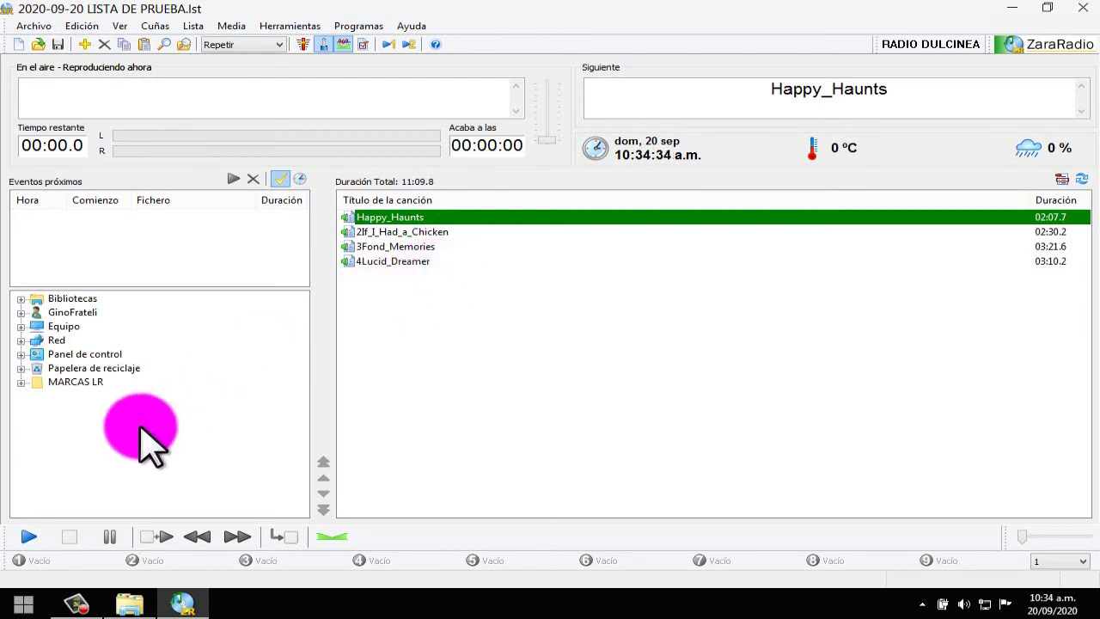
# - Start playing the playlist with Happy_Haunts and skip to the next song, 2If_I_Had_a_Chicken
pyautogui.click(31, 531)
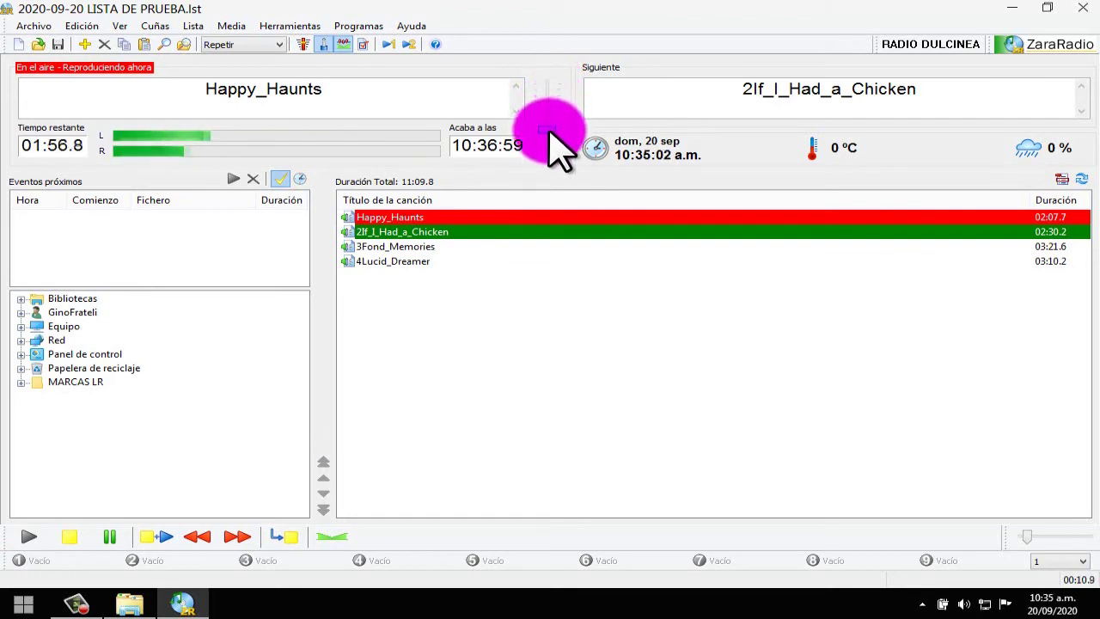
pyautogui.click(483, 237)
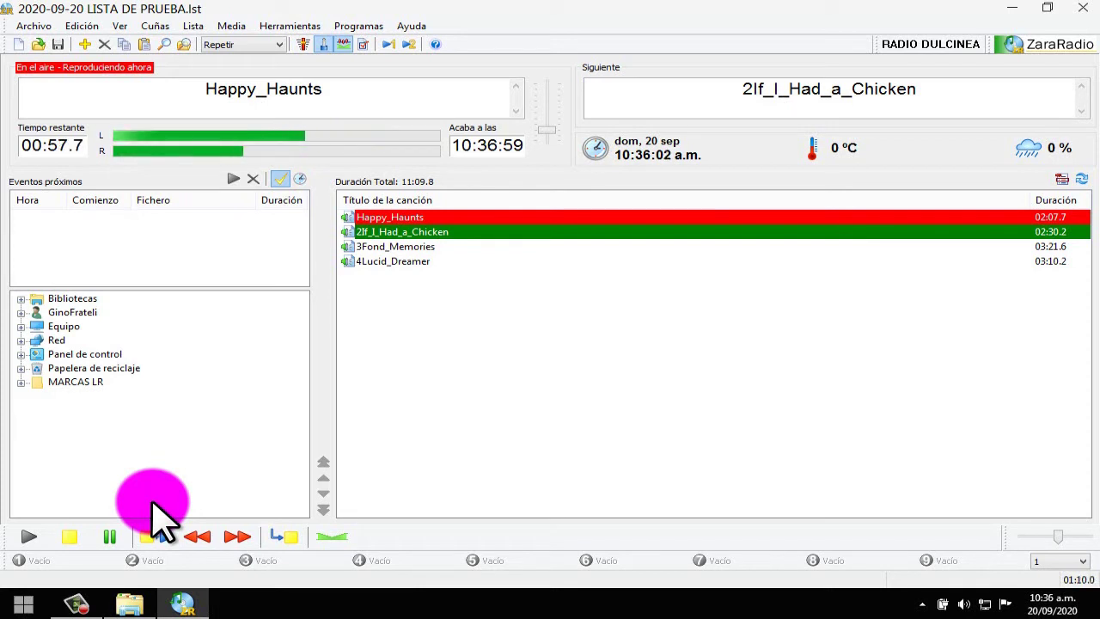
pyautogui.click(164, 540)
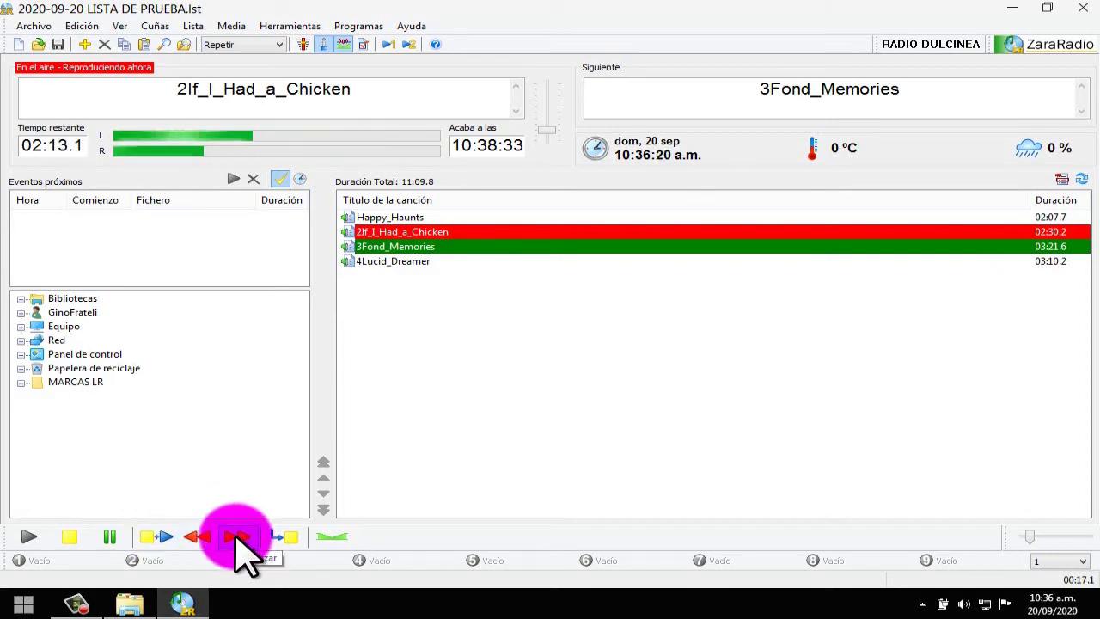
# - Fast-forward and rewind within 2If_I_Had_a_Chicken, and set playback to stop when the song ends
pyautogui.click(237, 538)
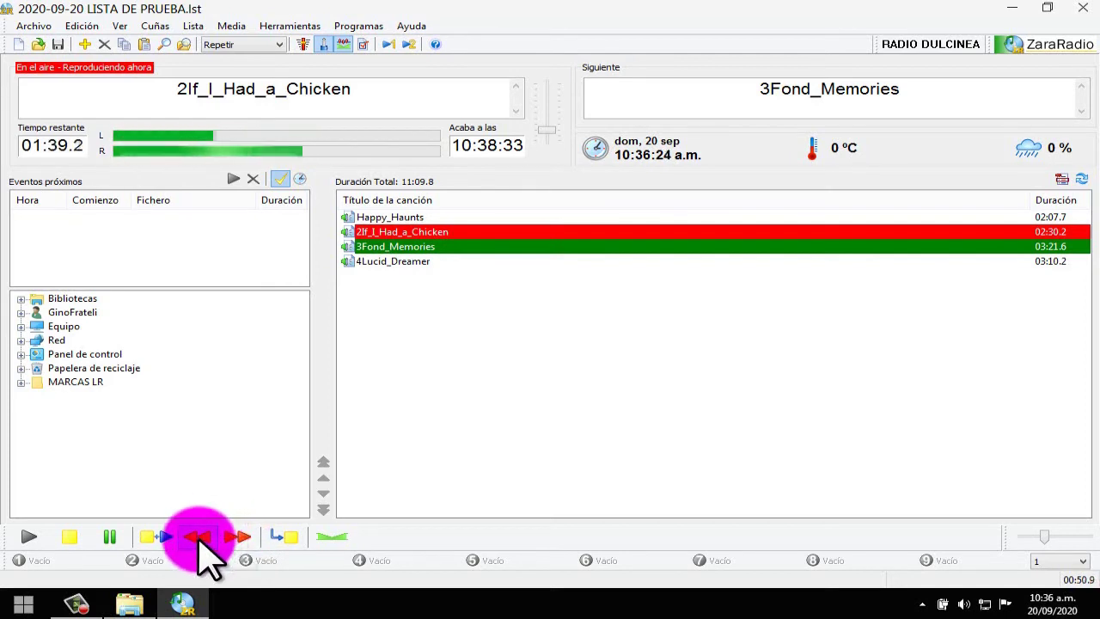
pyautogui.click(199, 536)
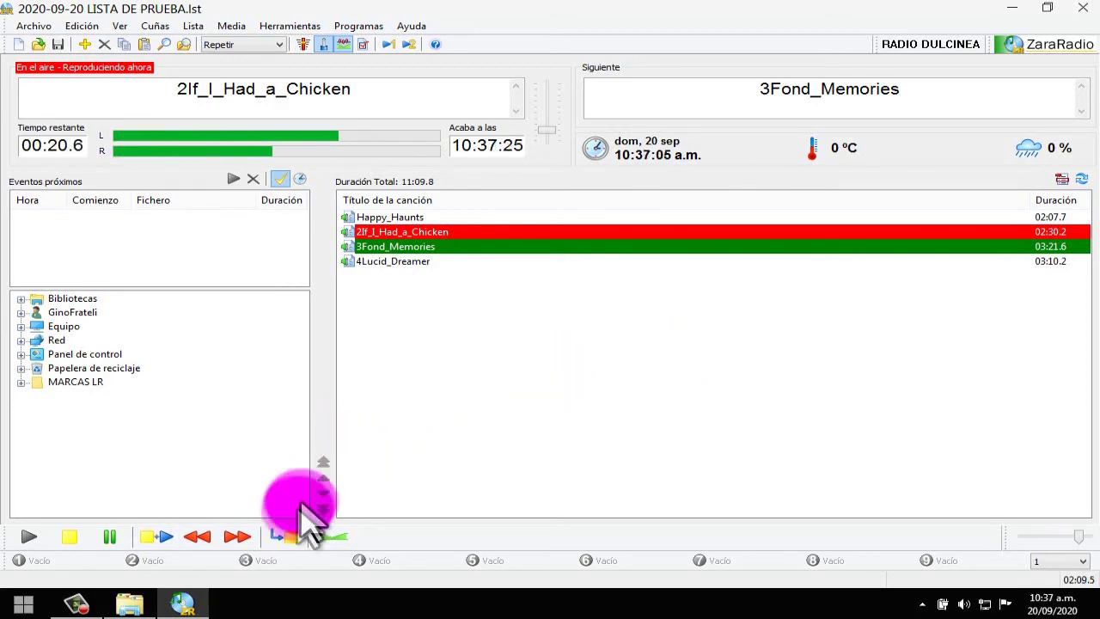
pyautogui.click(286, 536)
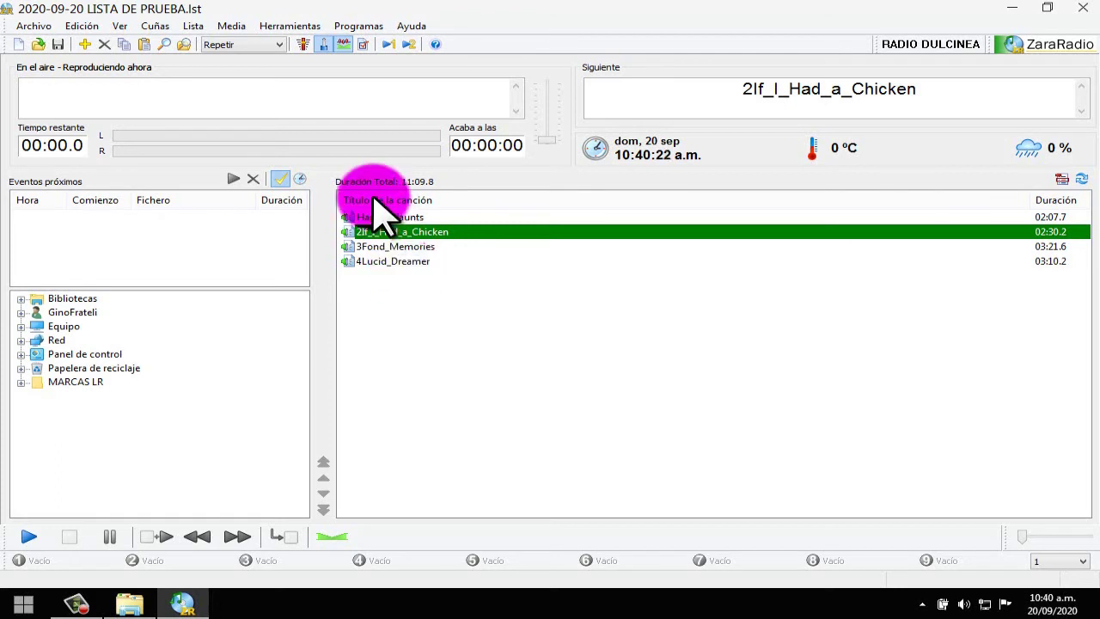
# - Play Happy_Haunts directly from the playlist
pyautogui.doubleClick(378, 218)
pyautogui.click(388, 301)
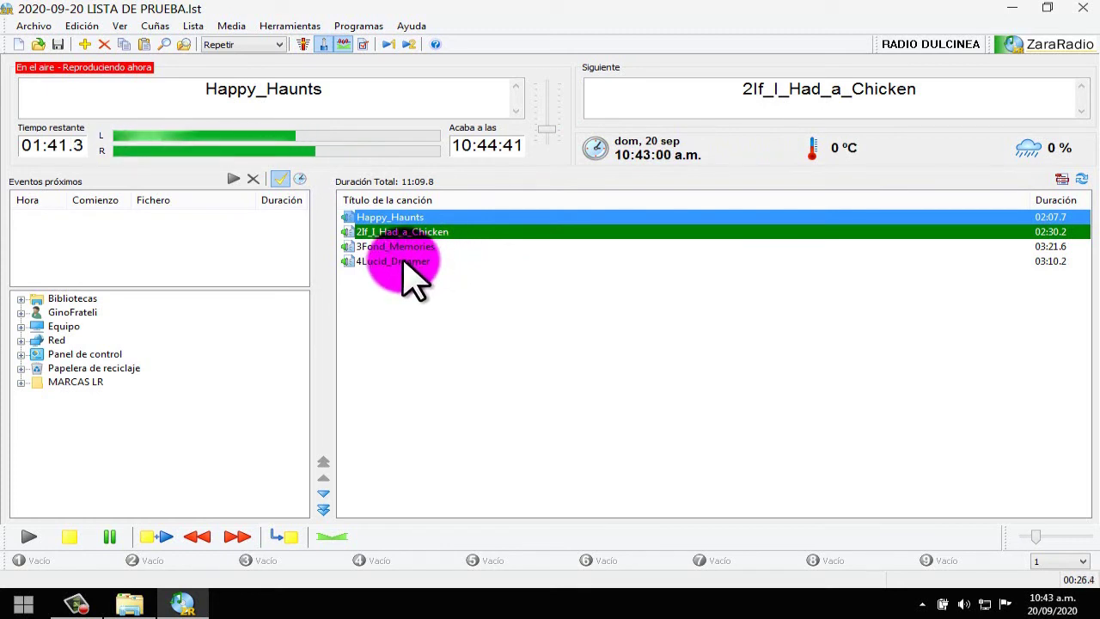
# - Mark 4Lucid_Dreamer as the next song in the playlist and set the playback mode to Normal
pyautogui.rightClick(403, 262)
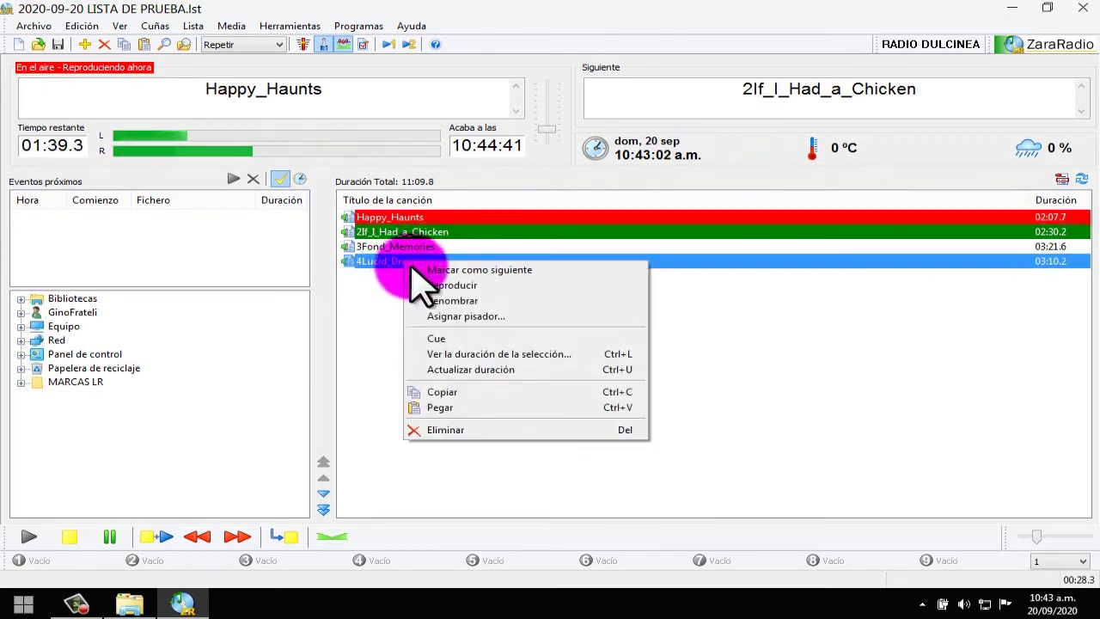
pyautogui.click(438, 270)
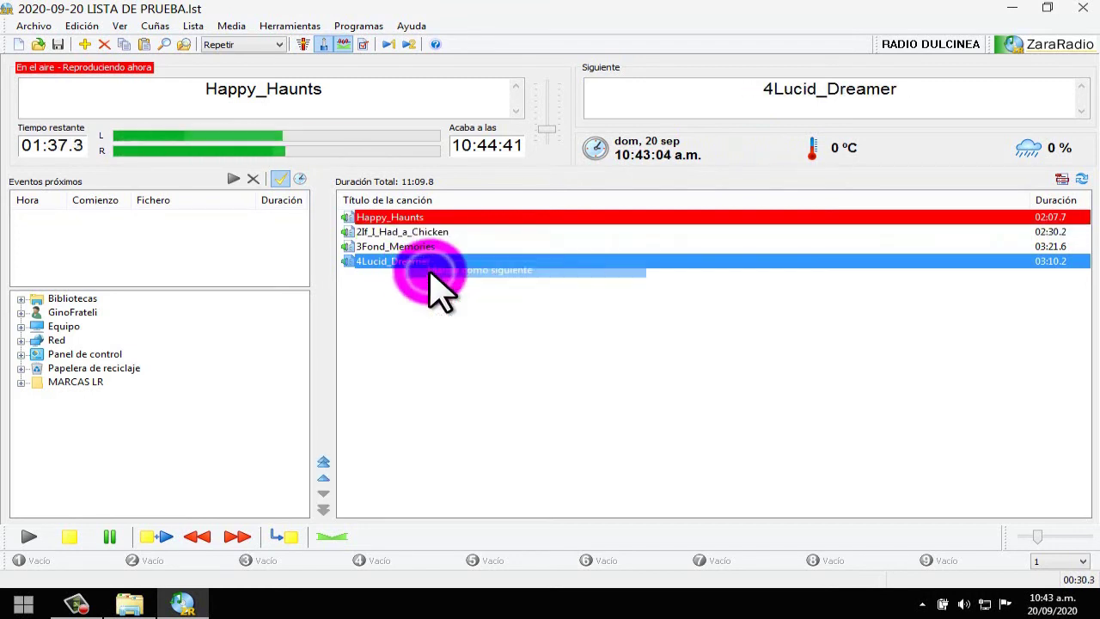
pyautogui.click(459, 330)
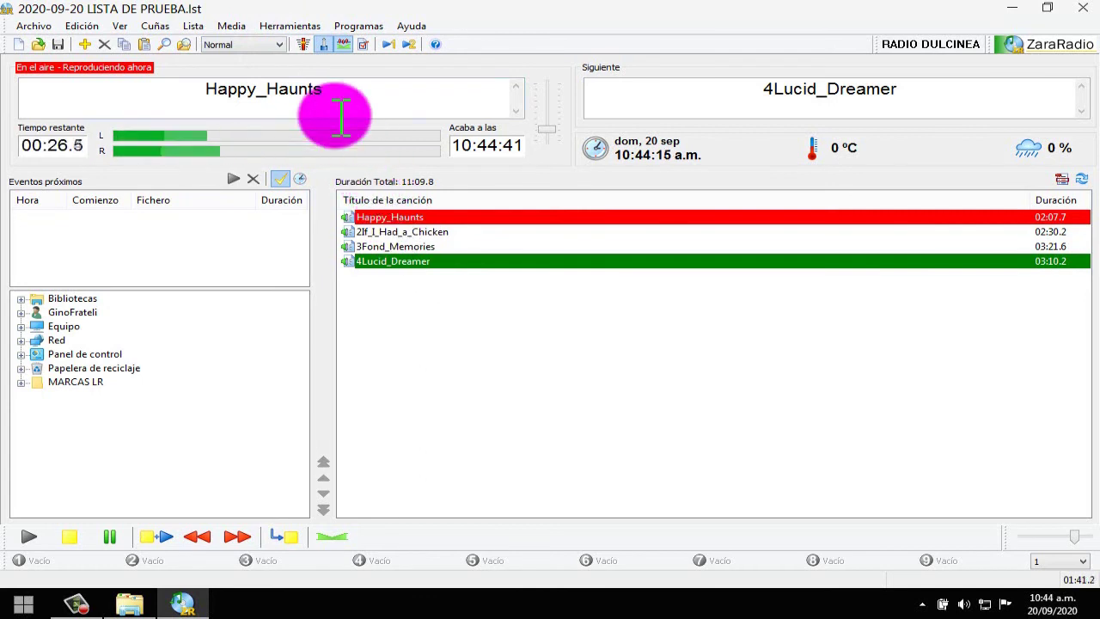
pyautogui.click(278, 44)
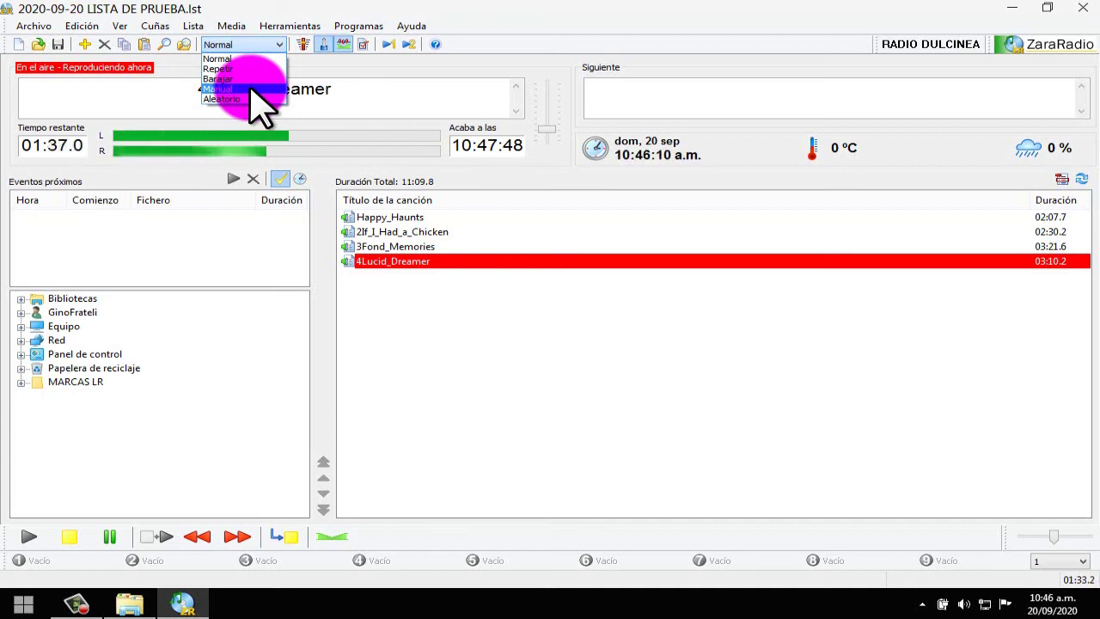
pyautogui.click(230, 58)
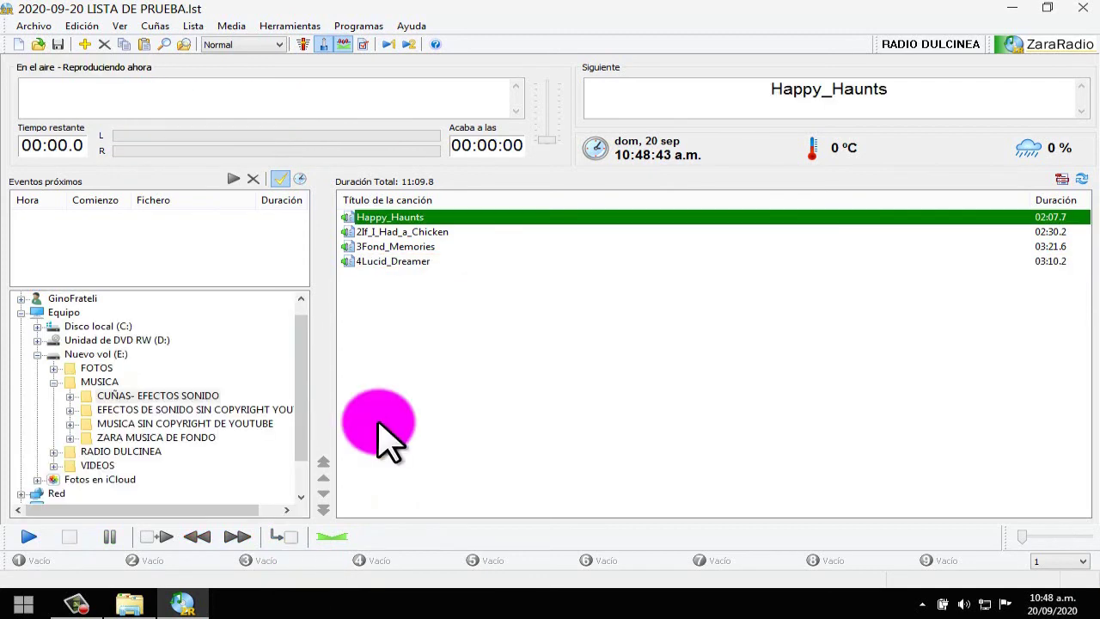
# - Expand the CUÑAS- EFECTOS SONIDO folder and assign the aplausos sound to jingle slot 1
pyautogui.doubleClick(73, 398)
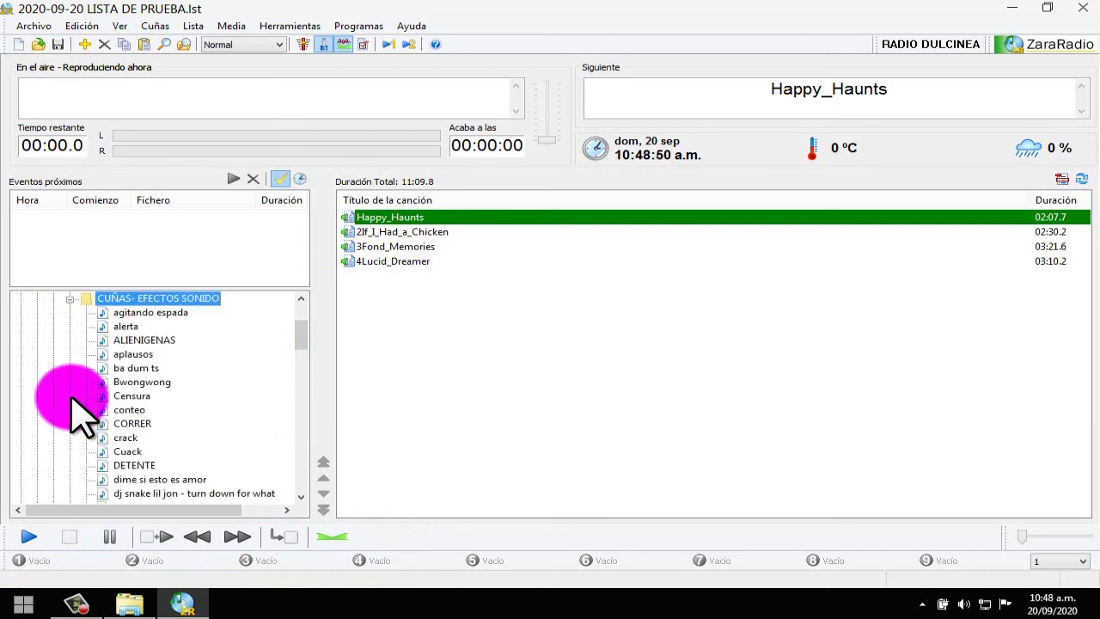
pyautogui.click(132, 354)
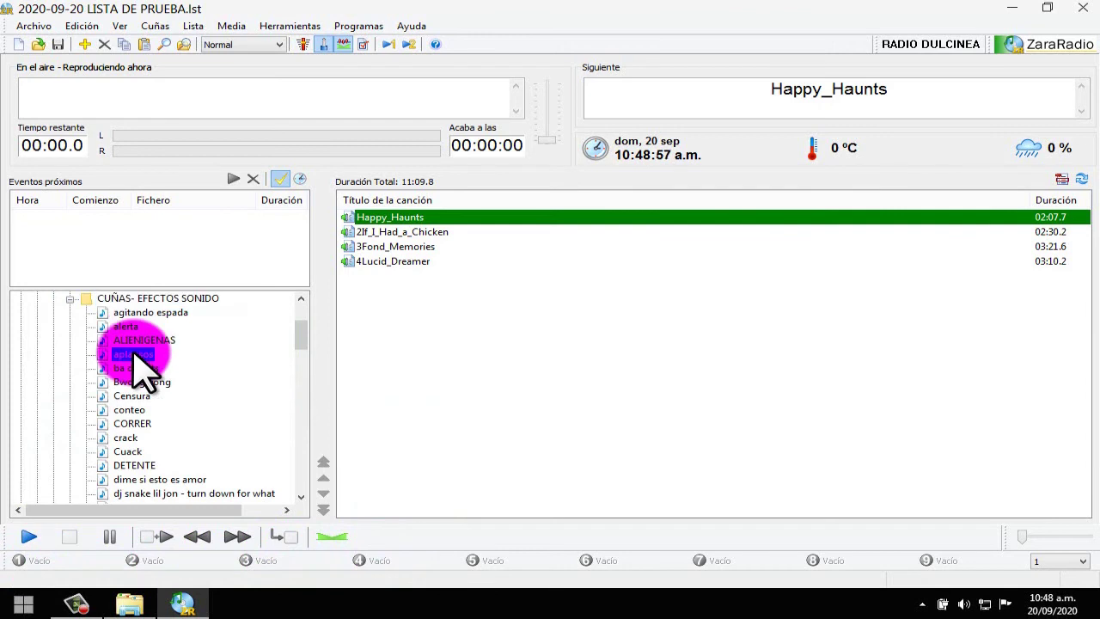
pyautogui.moveTo(134, 353); pyautogui.dragTo(19, 558)
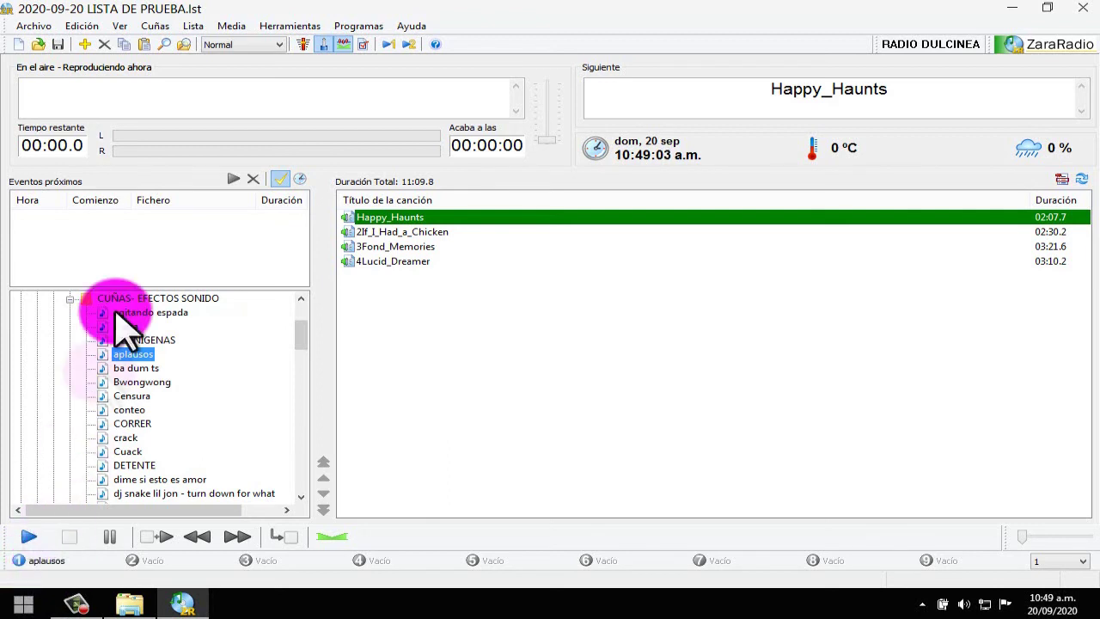
# - Fill jingle slots 2 to 9 with Wikiwiki, Sonido de Grillo, tambores, Noooo2, risa troll, grito de mujer, Interrupcion and Cuack
pyautogui.click(156, 25)
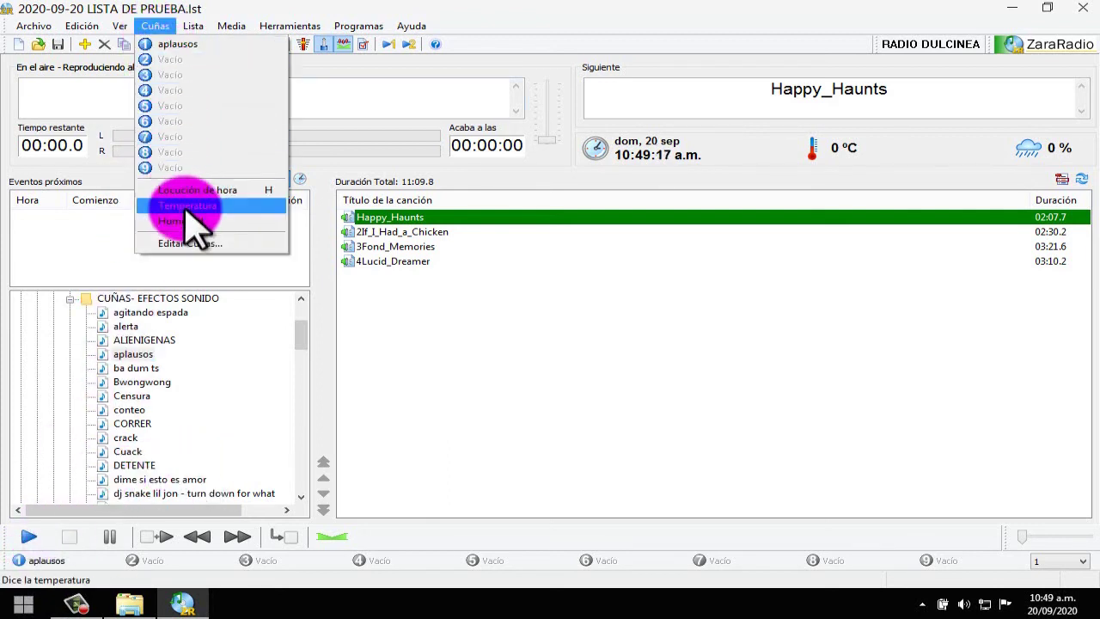
pyautogui.click(190, 249)
pyautogui.moveTo(301, 335); pyautogui.dragTo(150, 481)
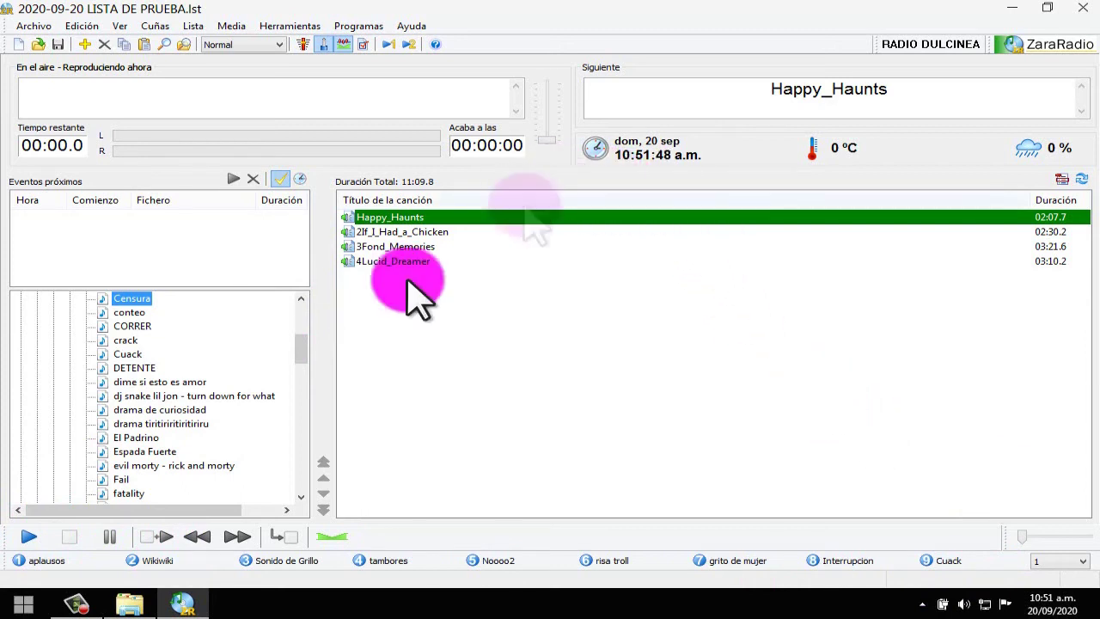
# - Play Happy_Haunts with its volume raised, and play the aplausos jingle over it briefly before stopping the jingle
pyautogui.click(34, 537)
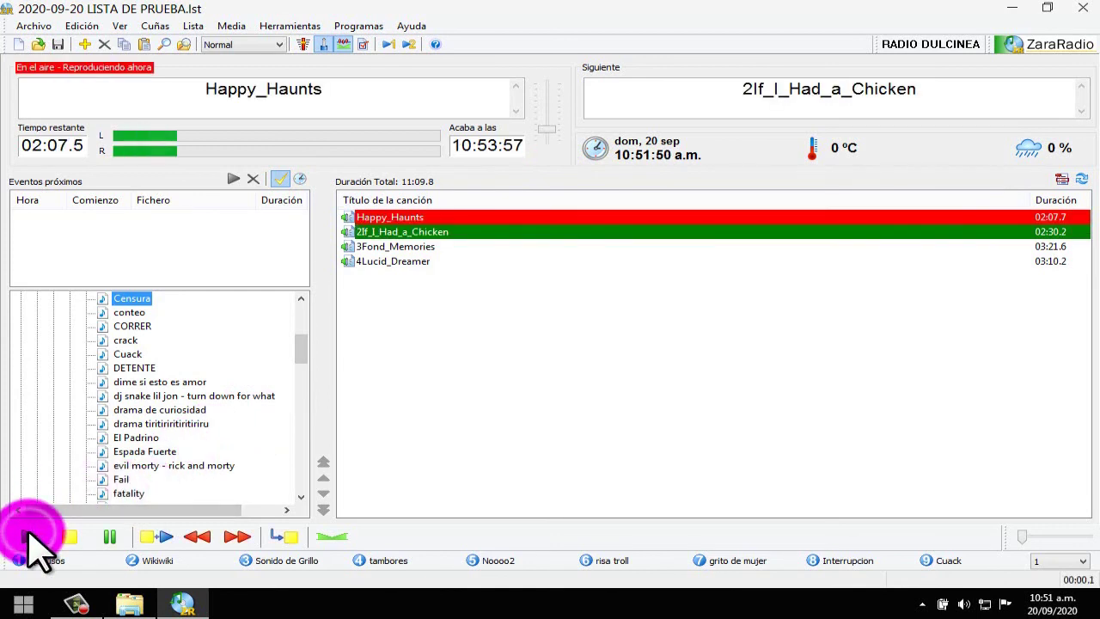
pyautogui.click(554, 129)
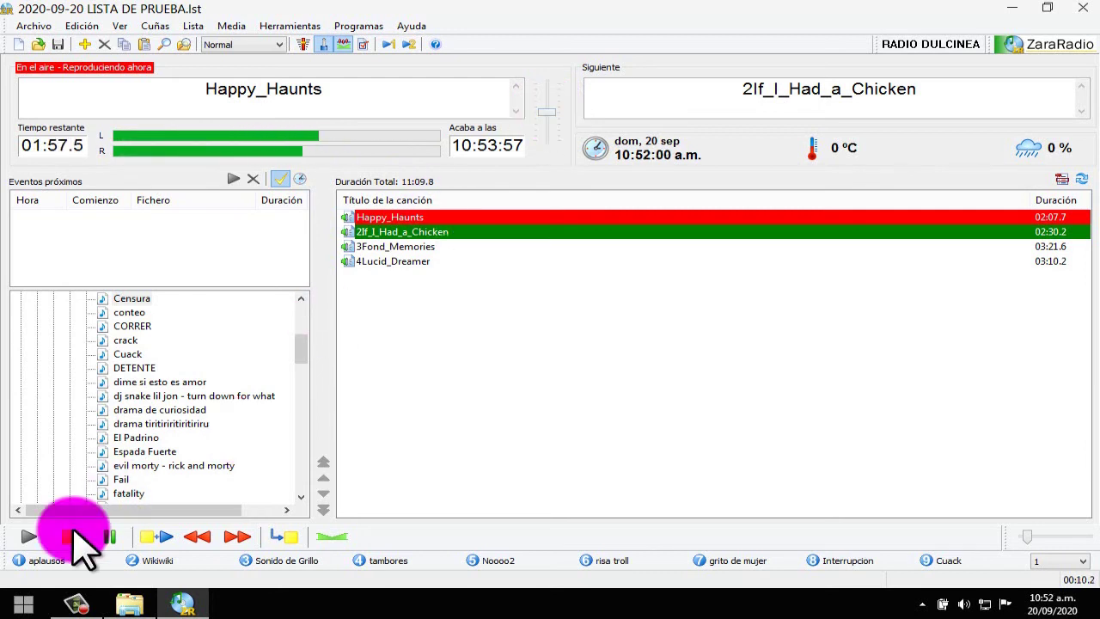
pyautogui.click(24, 567)
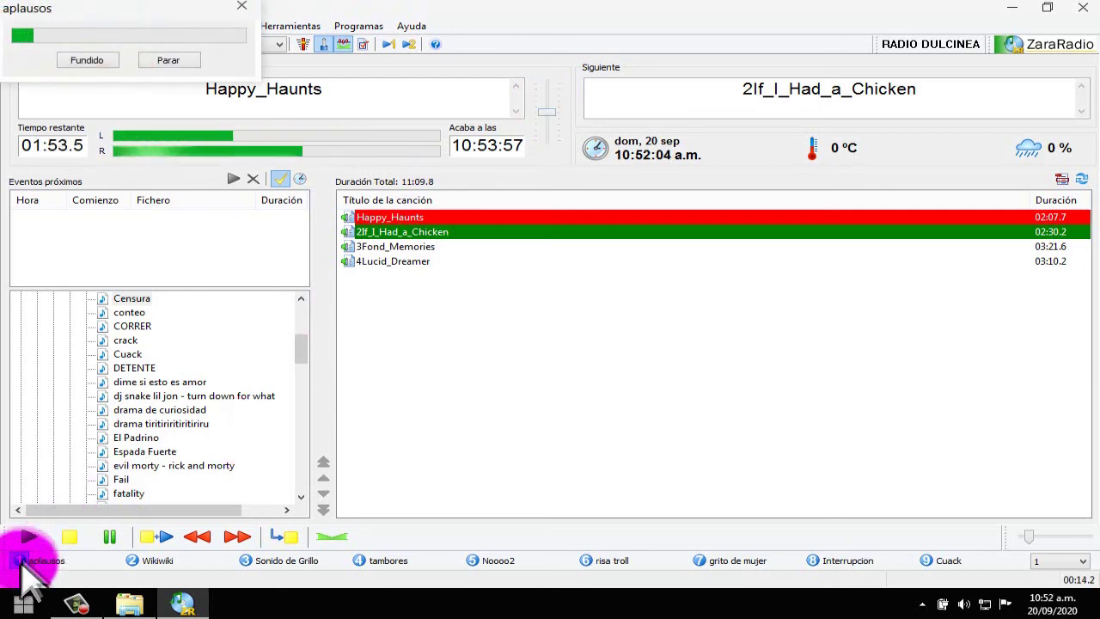
pyautogui.click(167, 62)
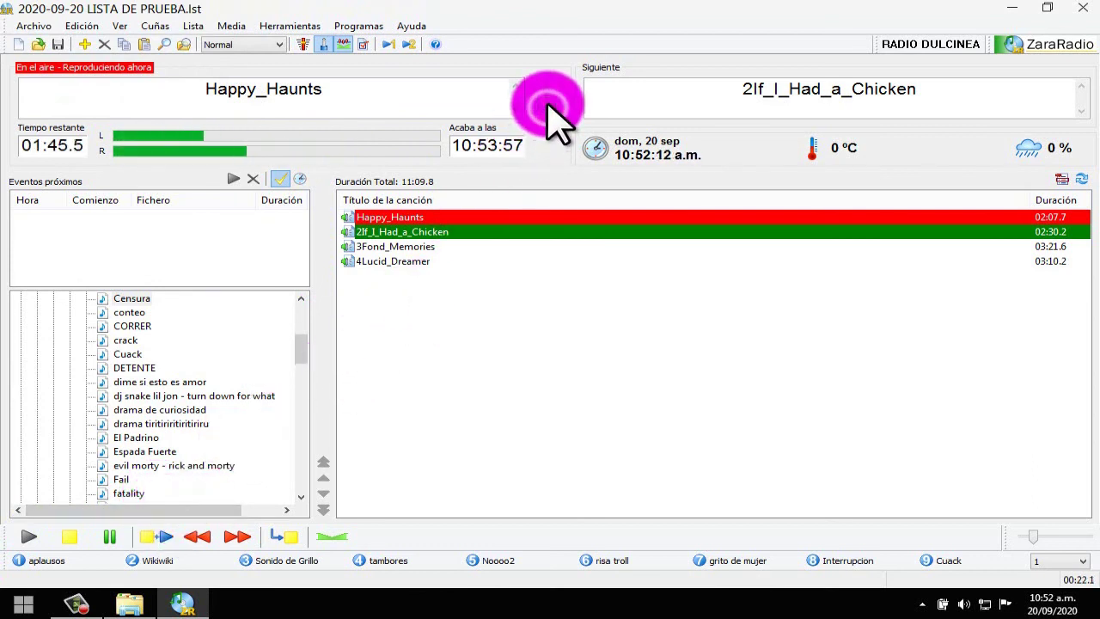
# - Play jingles 9 down to 3 over the song, from Cuack to Sonido de Grillo, stop the last one, and lower the song's volume
pyautogui.click(936, 562)
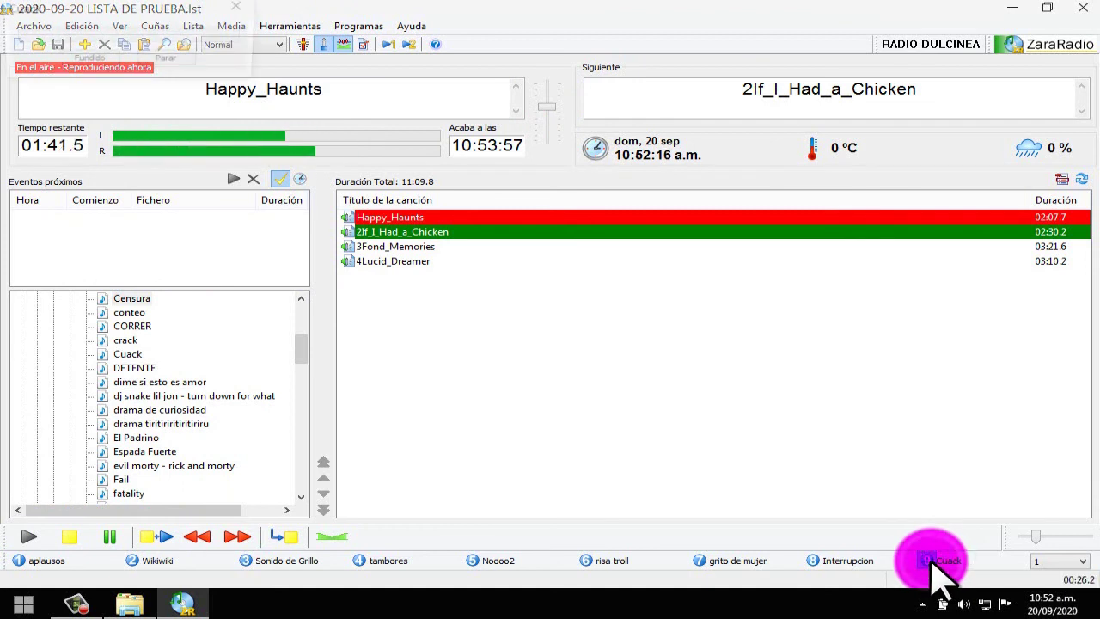
pyautogui.click(816, 563)
pyautogui.click(703, 563)
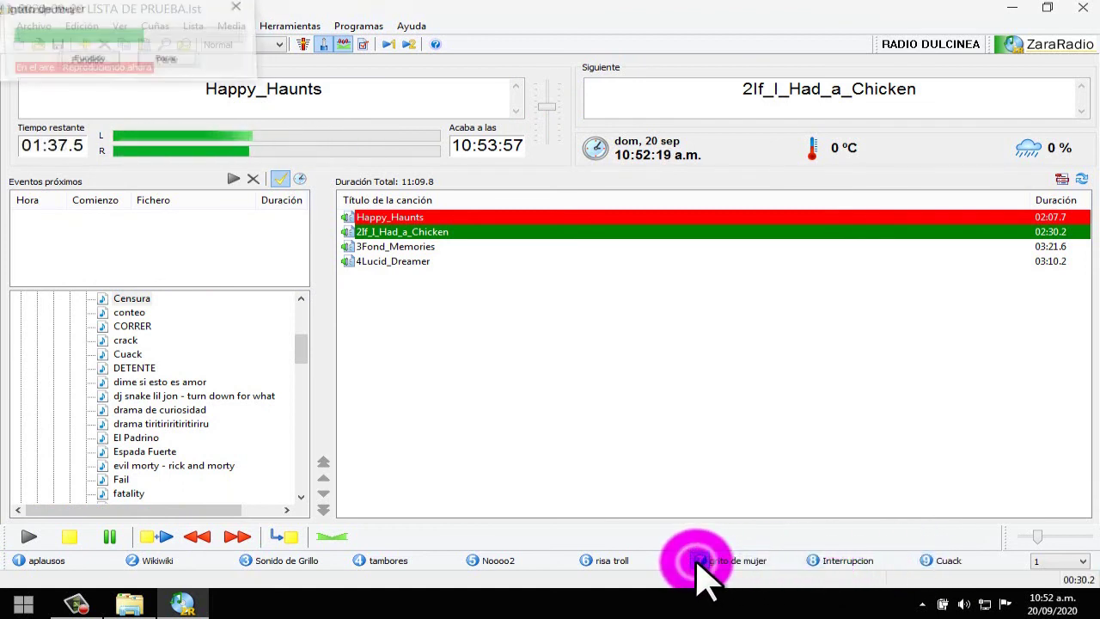
pyautogui.click(591, 562)
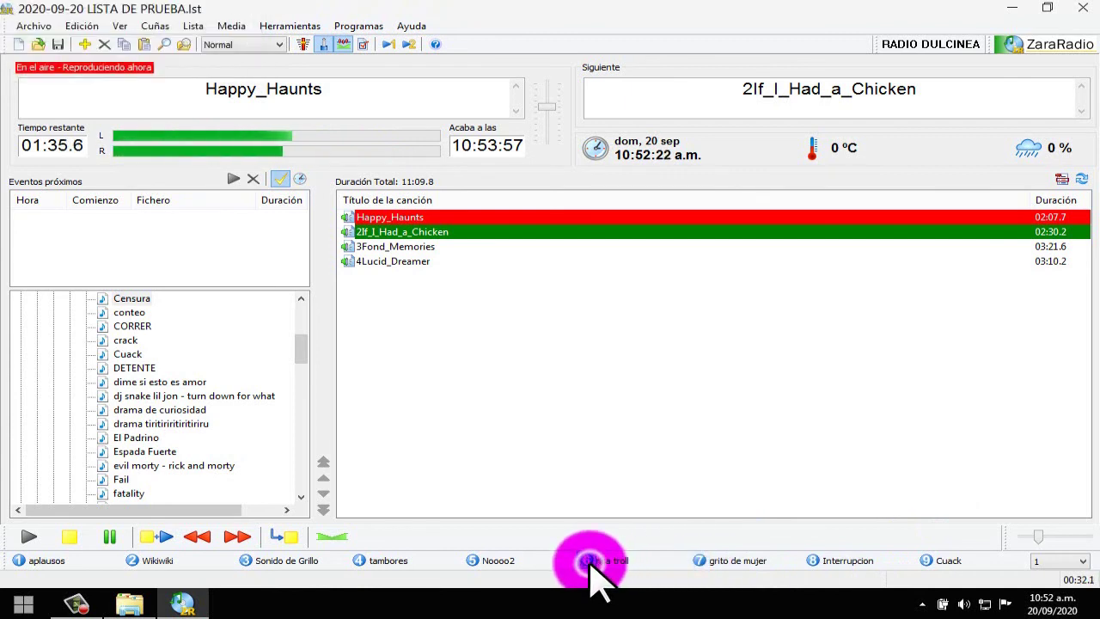
pyautogui.click(474, 563)
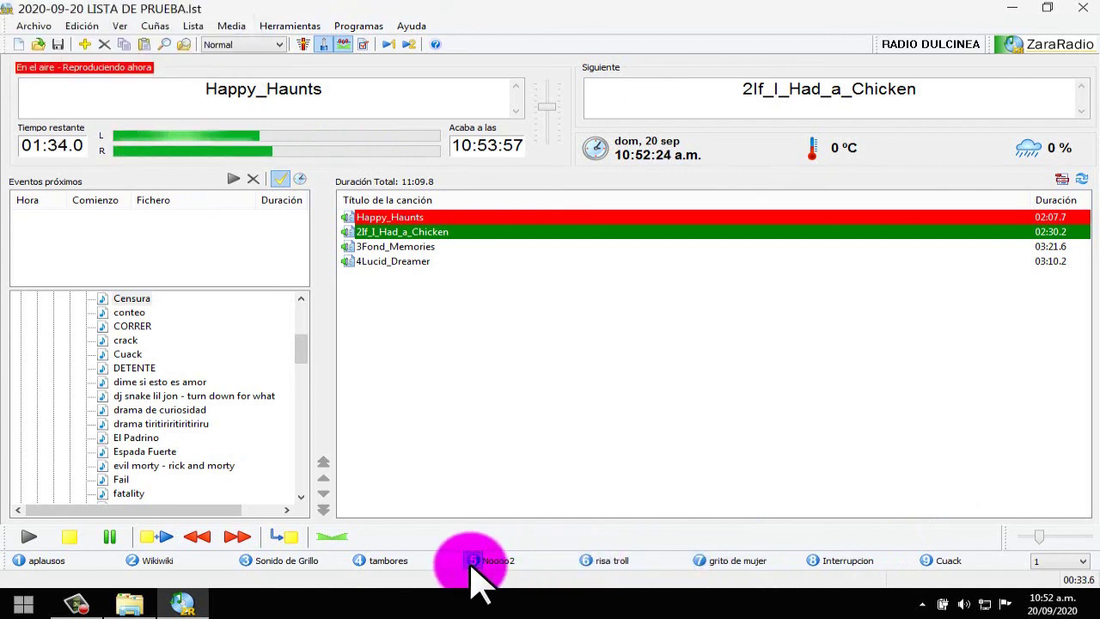
pyautogui.click(361, 560)
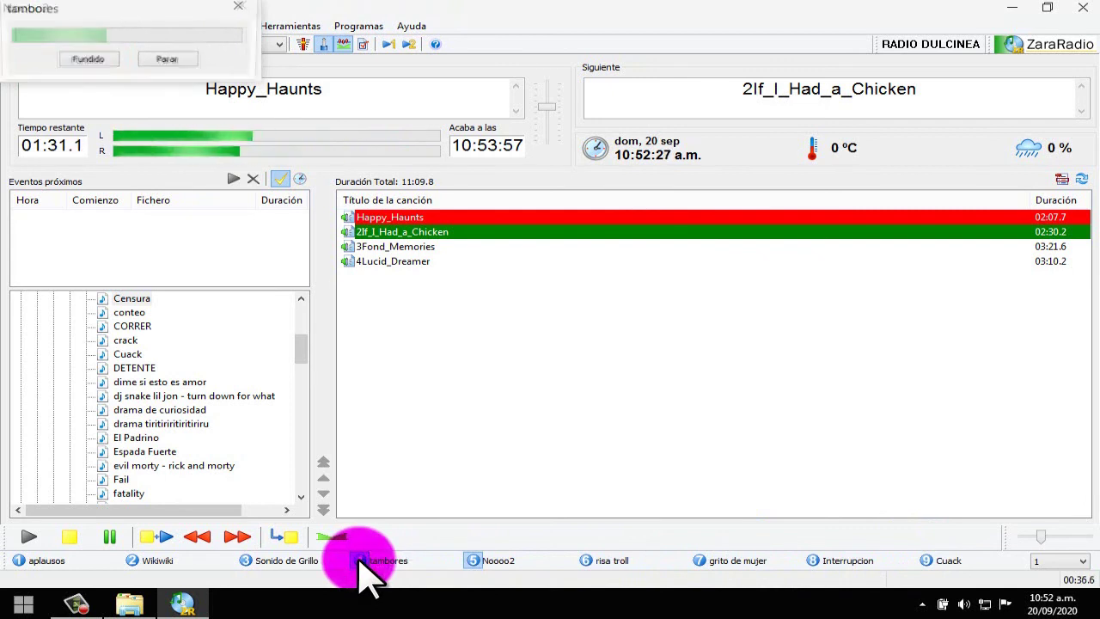
pyautogui.click(249, 561)
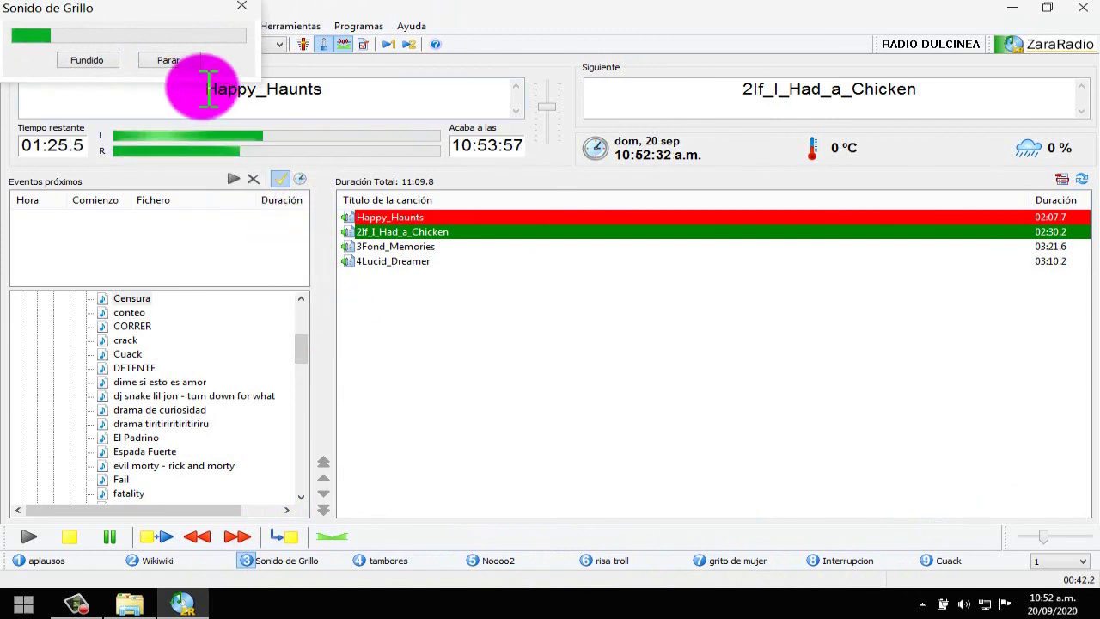
pyautogui.click(176, 60)
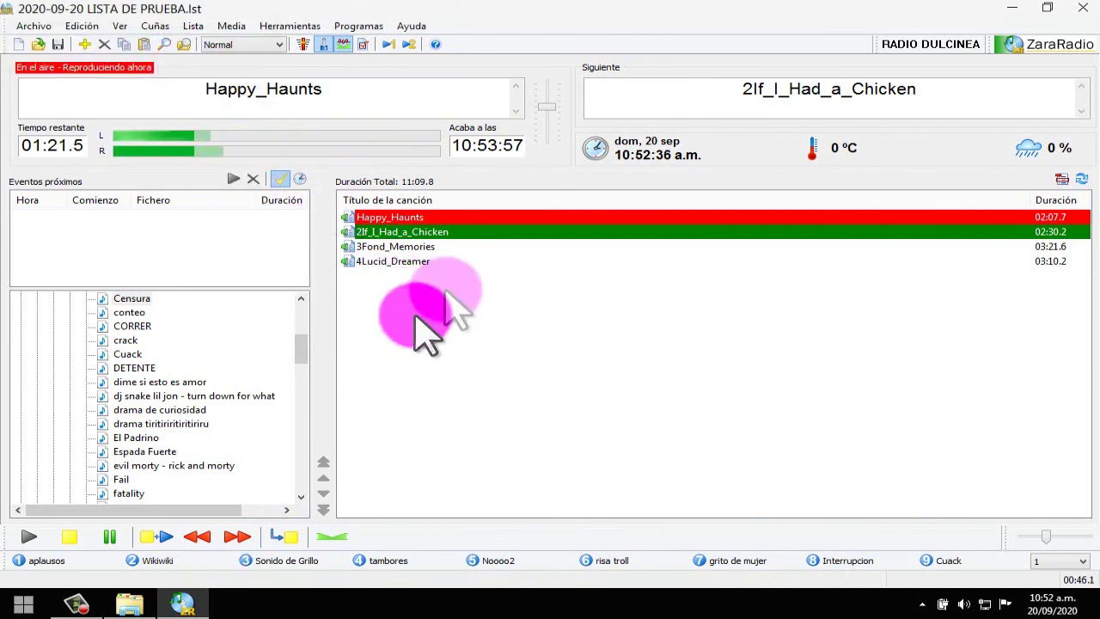
pyautogui.moveTo(545, 110); pyautogui.dragTo(546, 129)
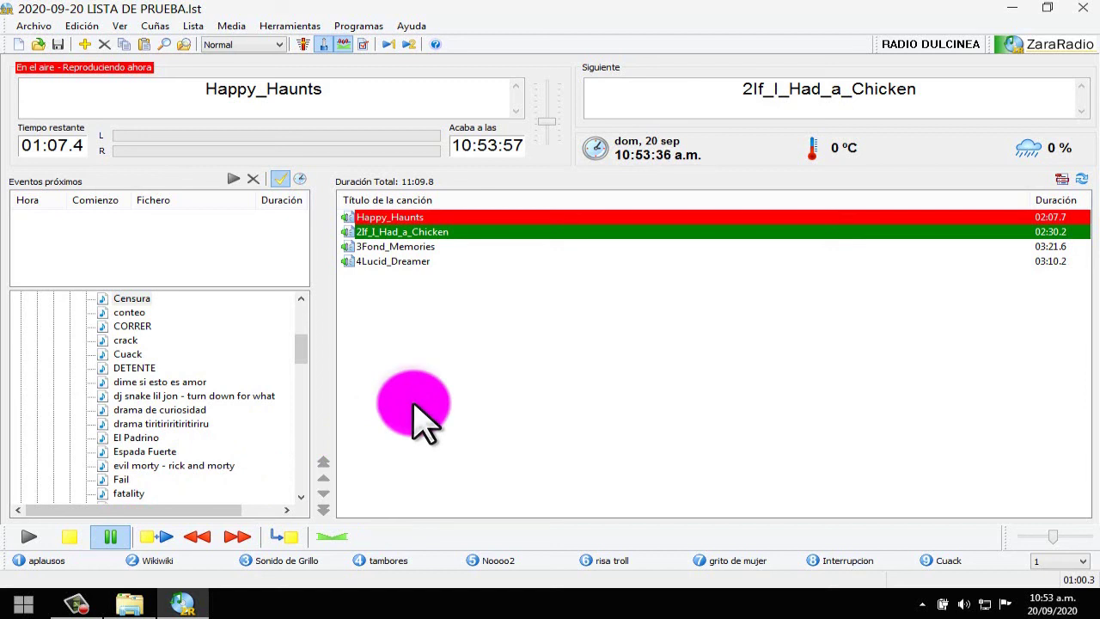
# - Open the Aux 1 and Aux 2 auxiliary players beside the main playlist
pyautogui.click(385, 44)
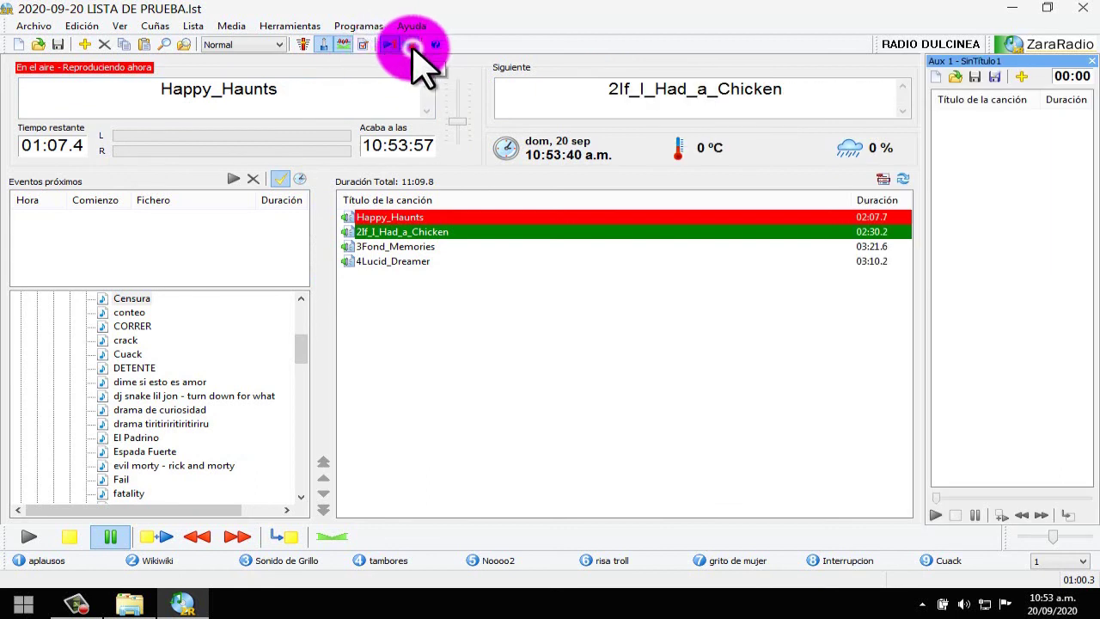
pyautogui.click(411, 45)
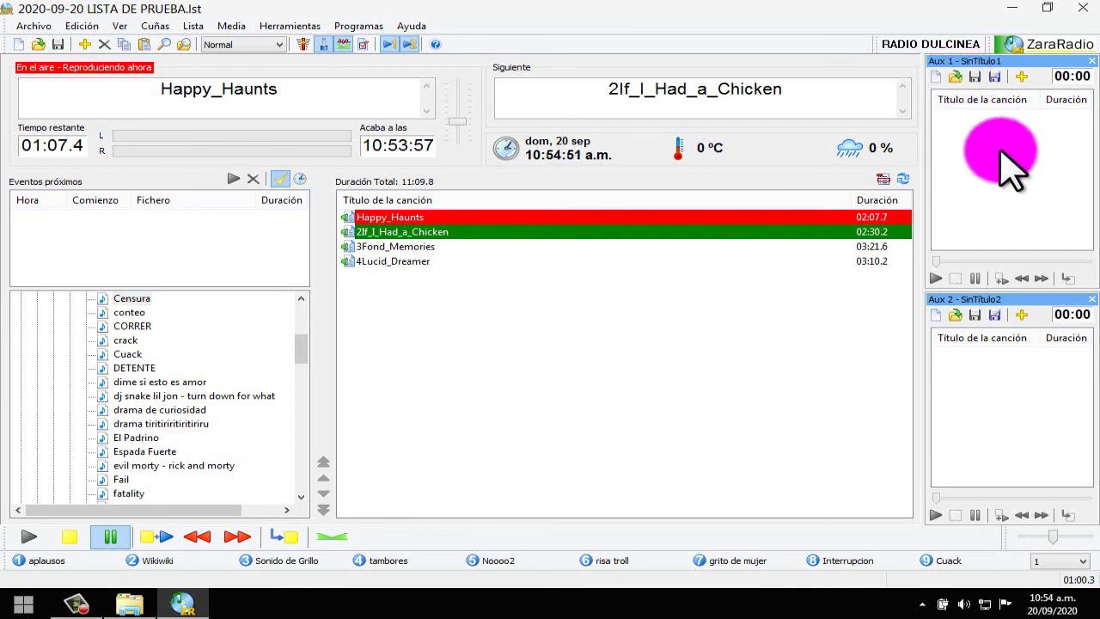
# - Stop Happy_Haunts in the main playlist and close the Aux 2 and Aux 1 players
pyautogui.click(70, 535)
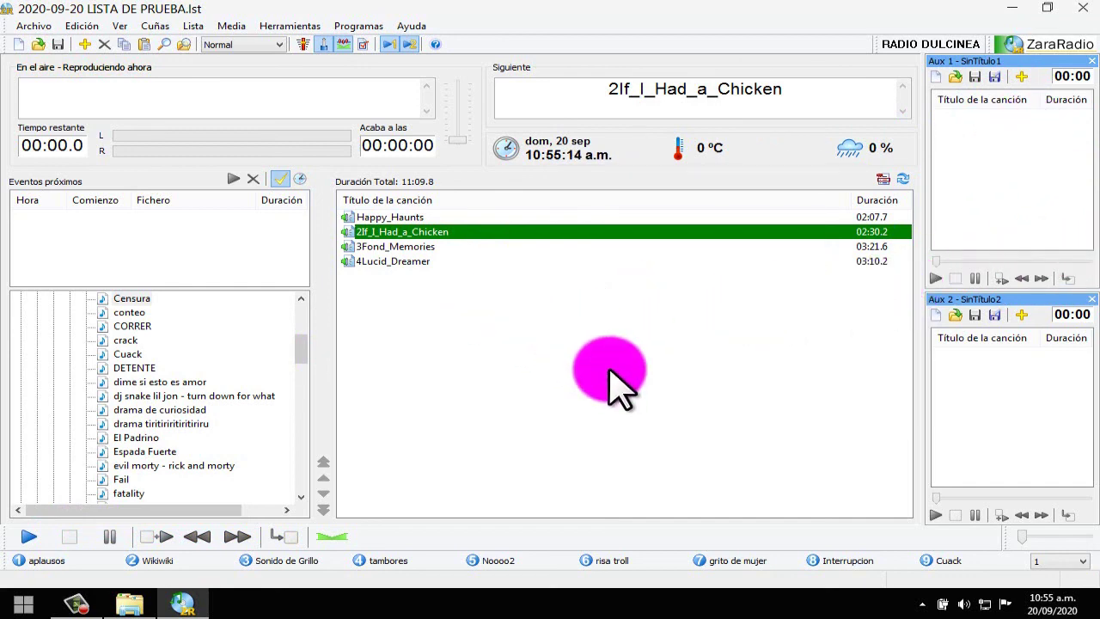
pyautogui.click(1091, 299)
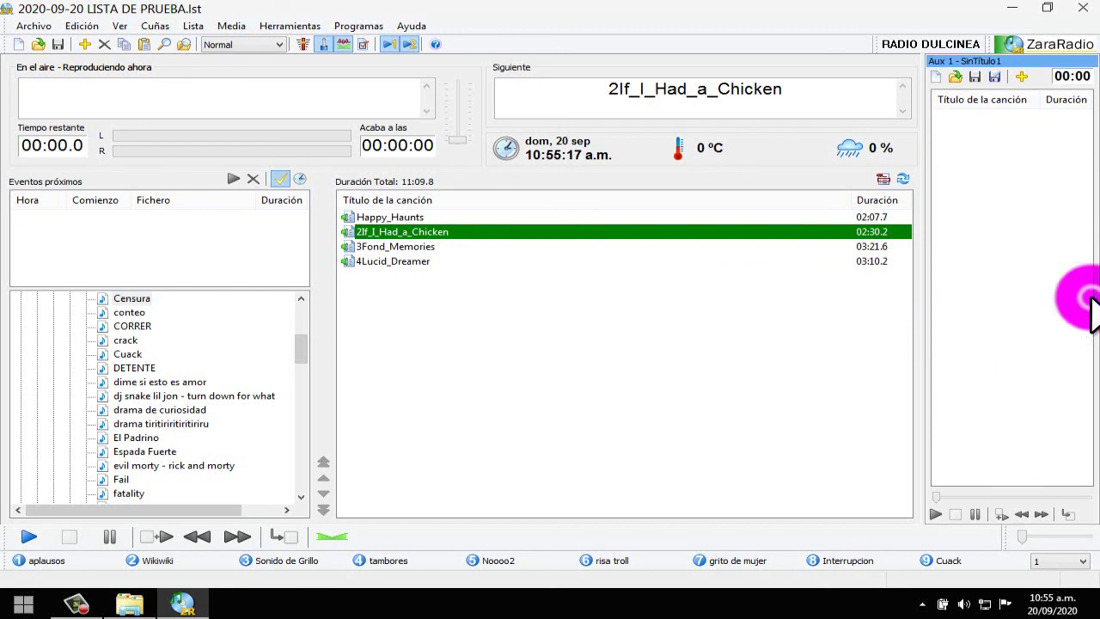
pyautogui.click(1090, 62)
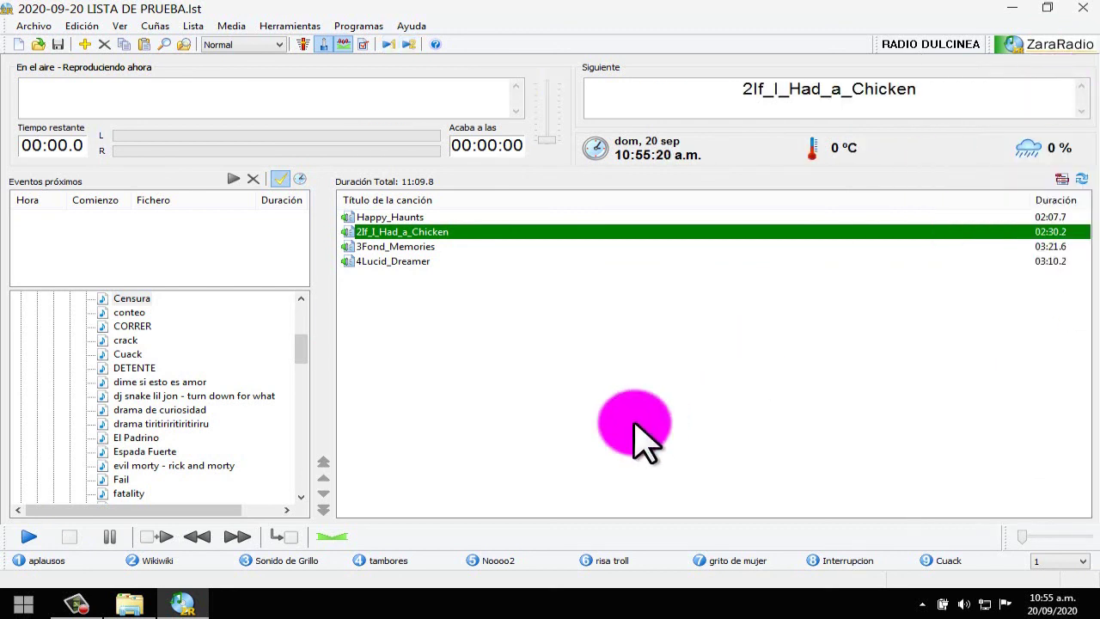